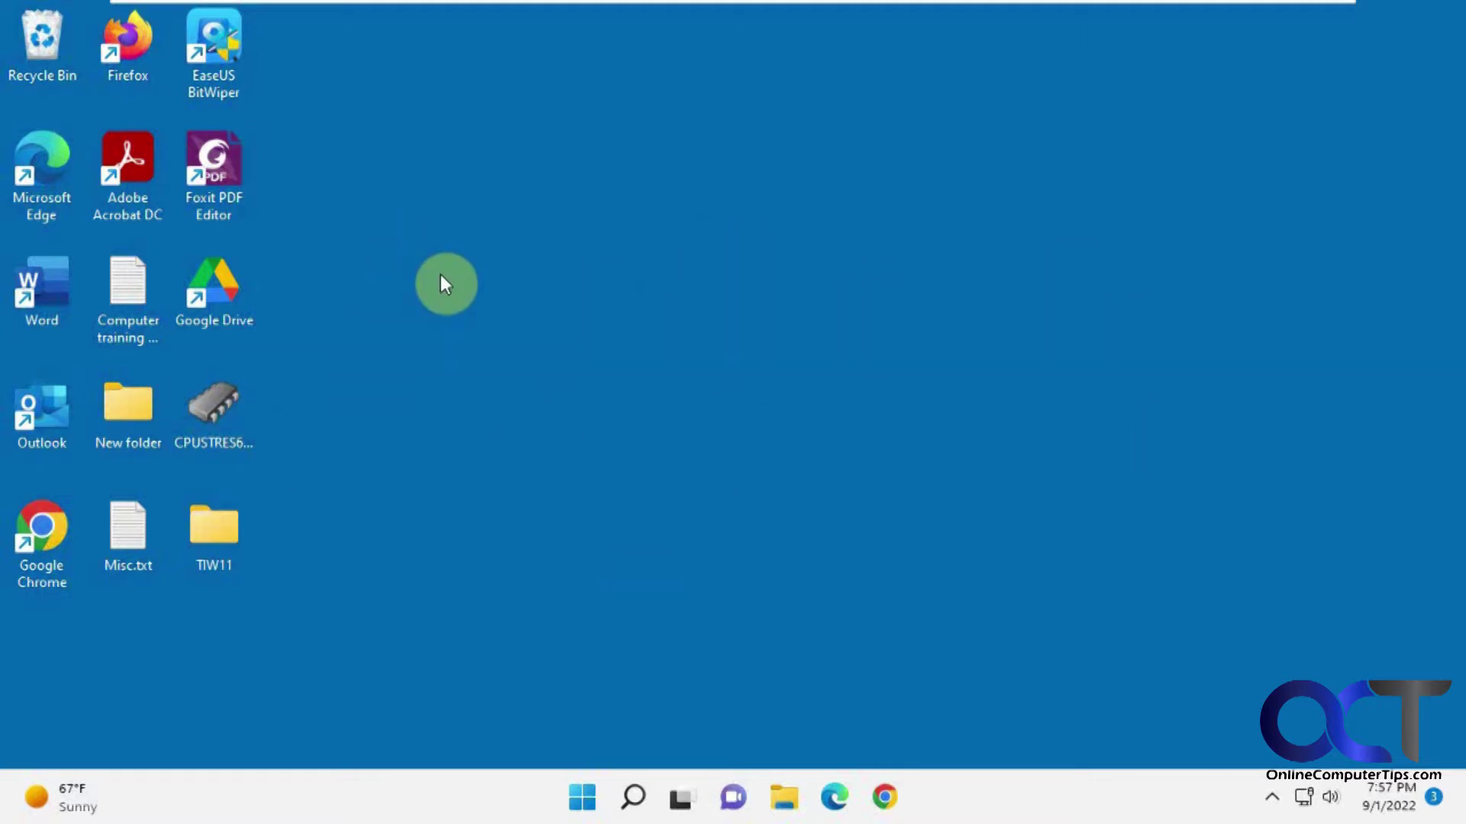
Launch Chrome, load chrome://flags and search the flags for 'screenshot'
{"action": "left_click", "coordinate": [884, 797]}
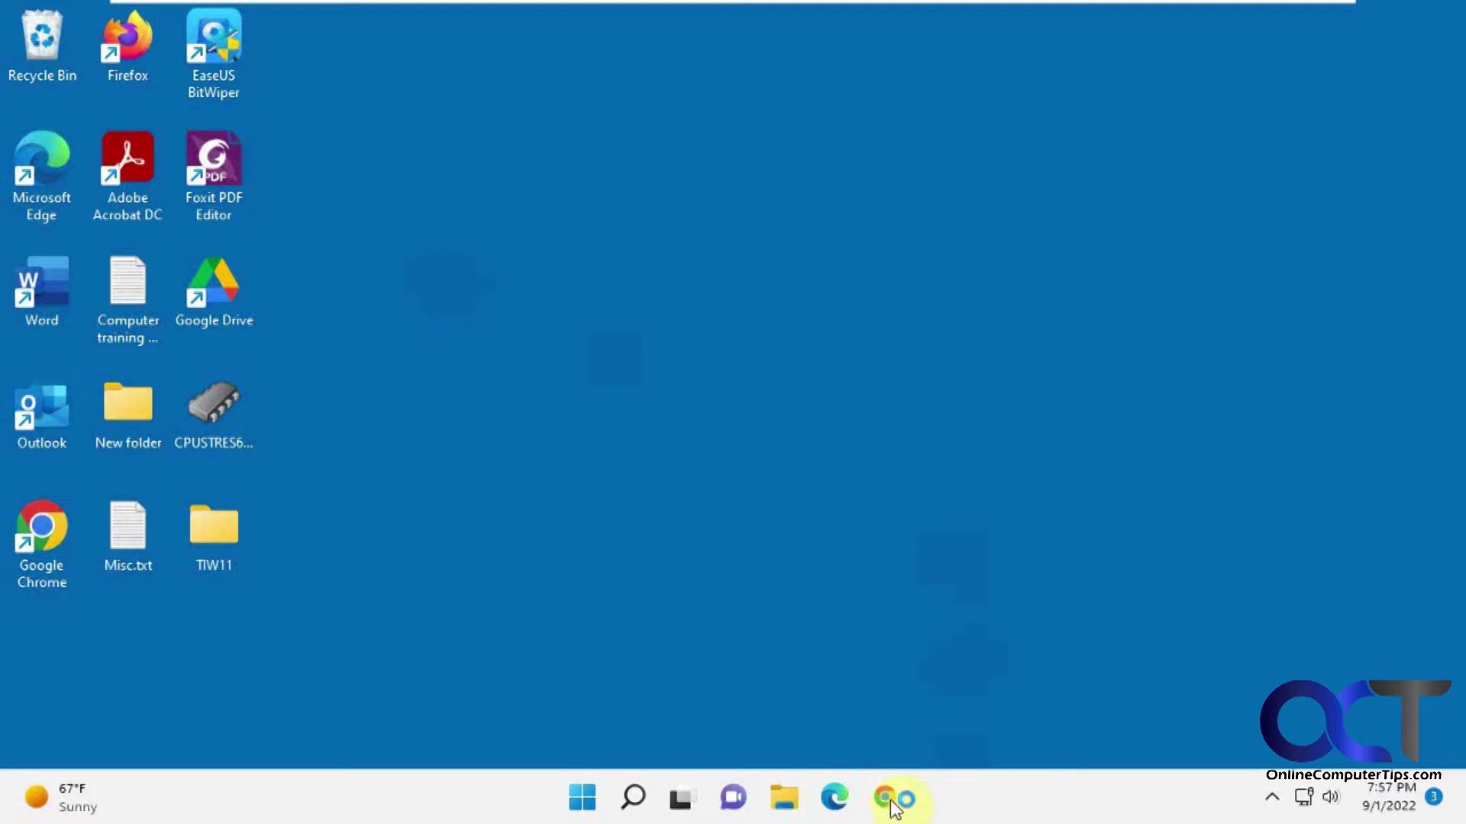
{"action": "type", "text": "chrome://flags"}
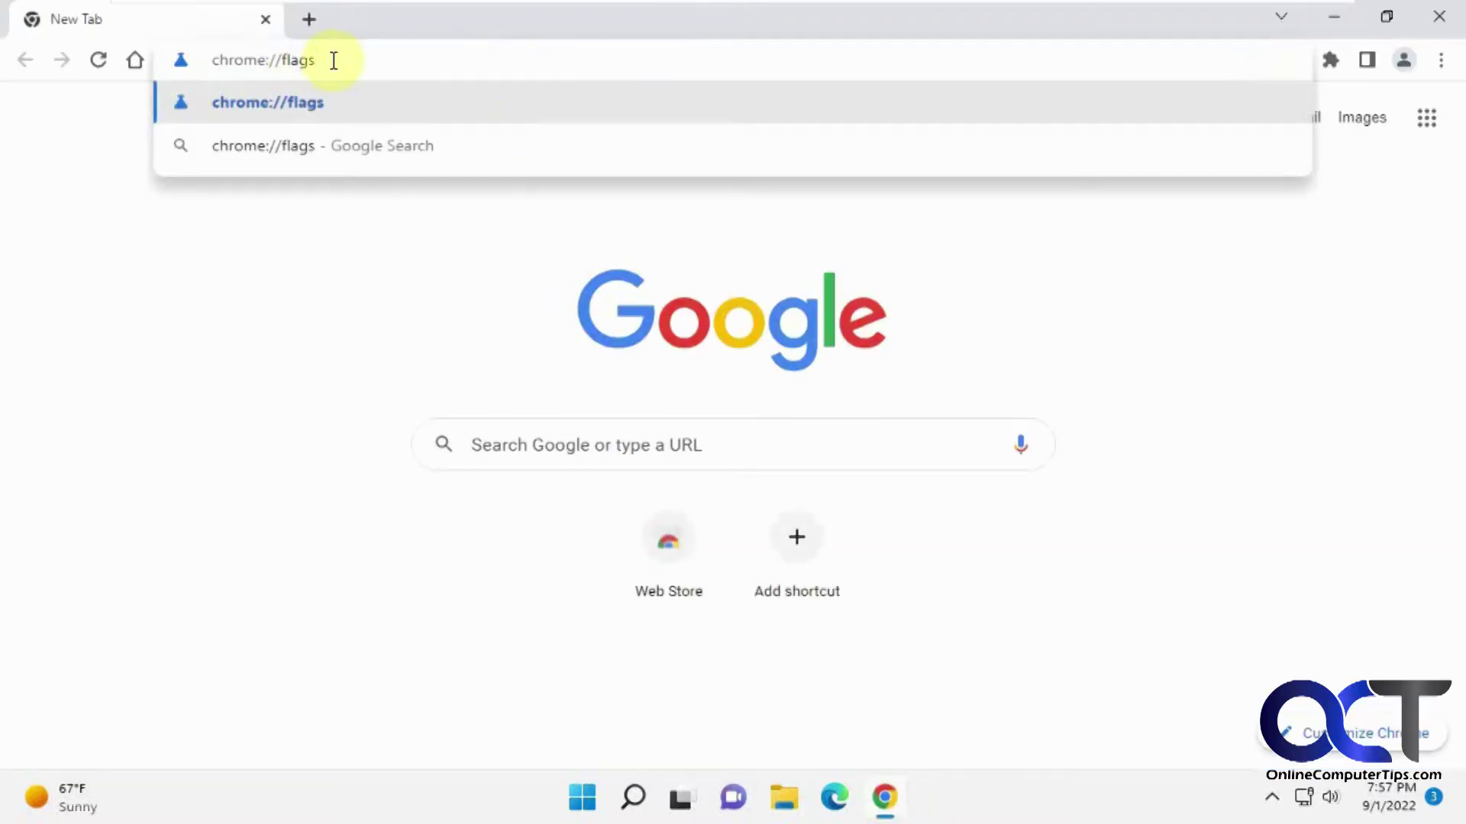
{"action": "key", "text": "Return"}
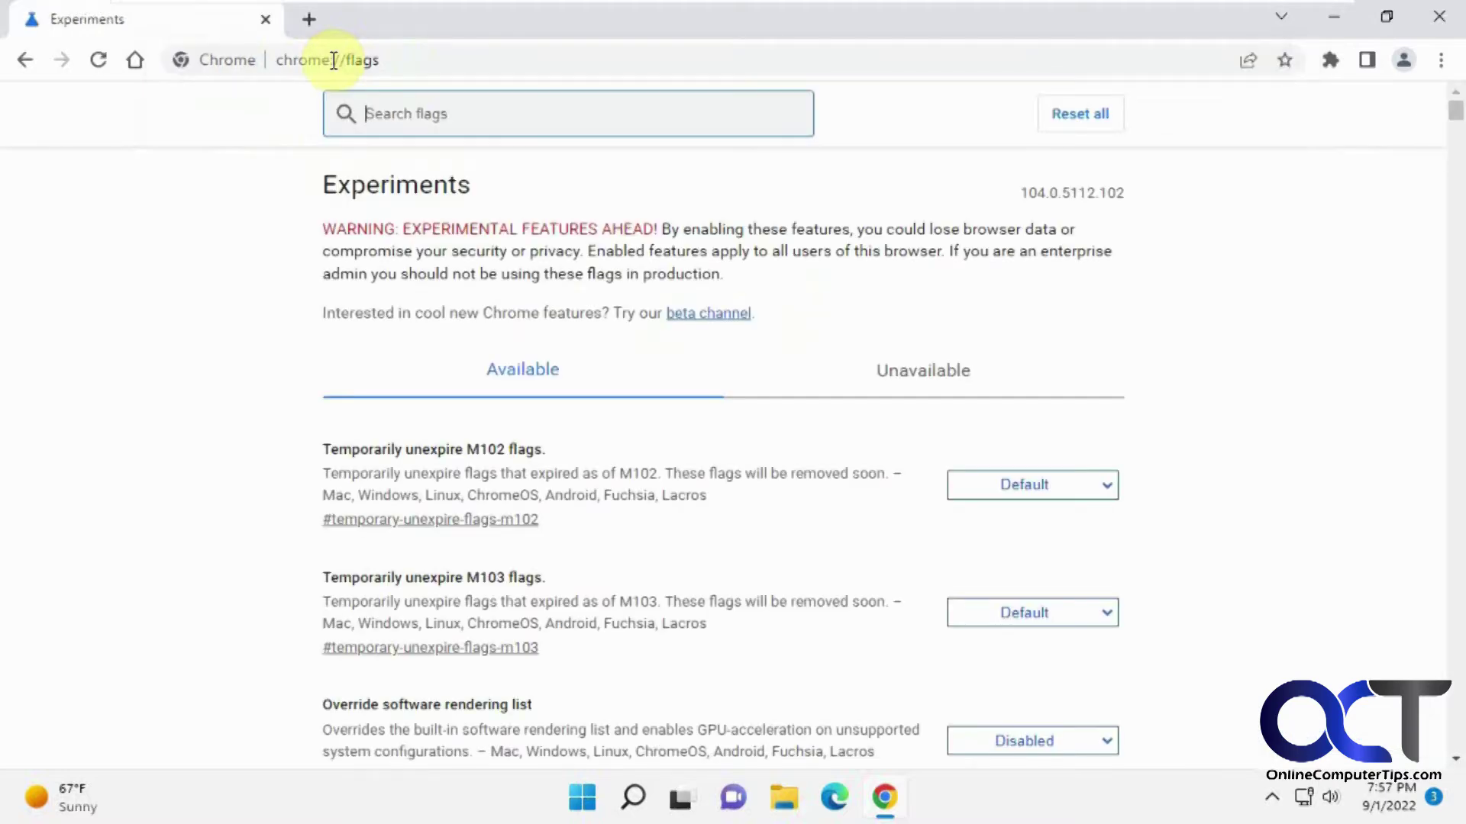
{"action": "type", "text": "screenshot"}
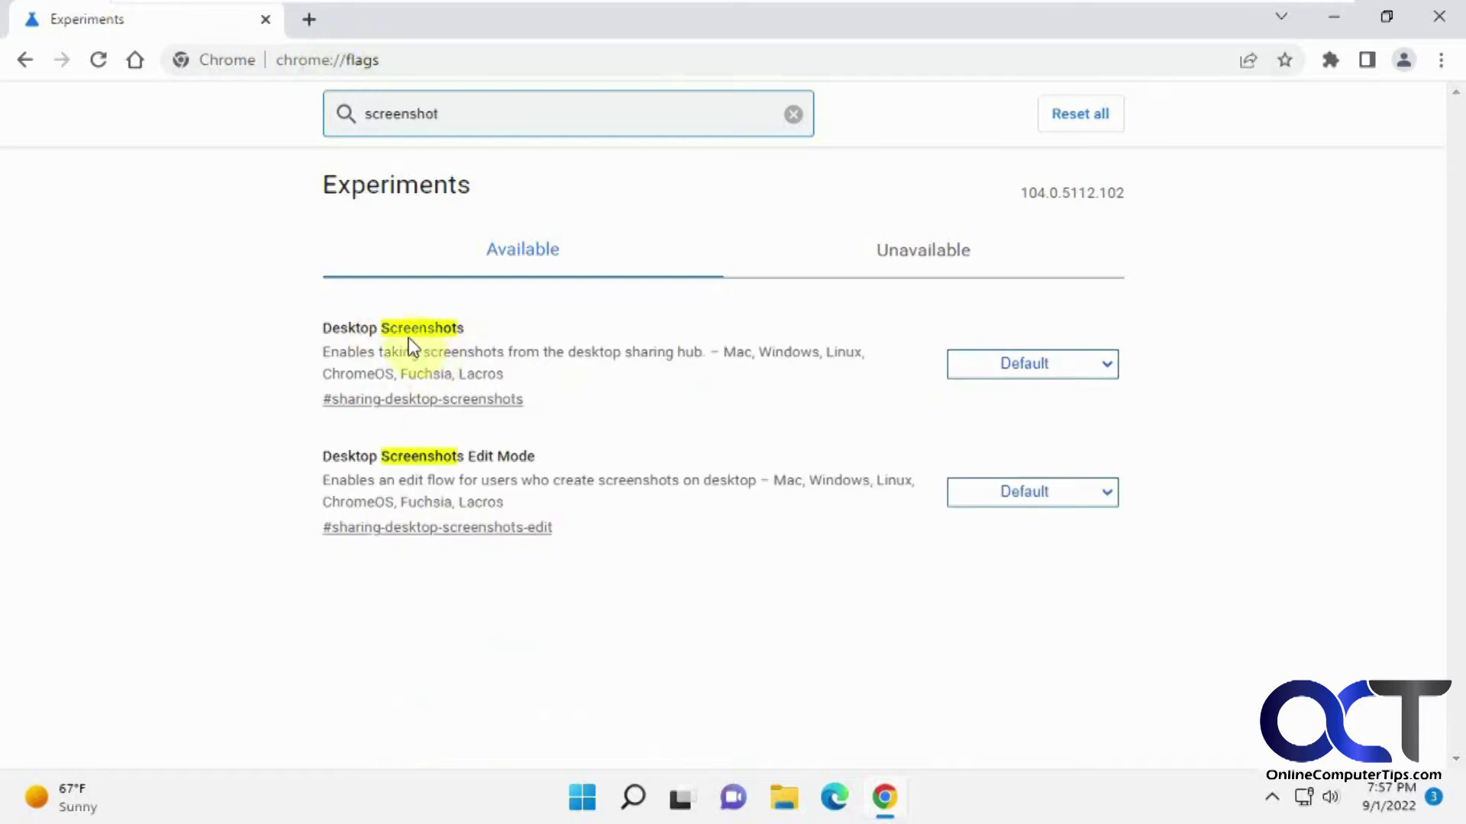
Set both Desktop Screenshots and Desktop Screenshots Edit Mode flags to Enabled
{"action": "left_click", "coordinate": [1064, 365]}
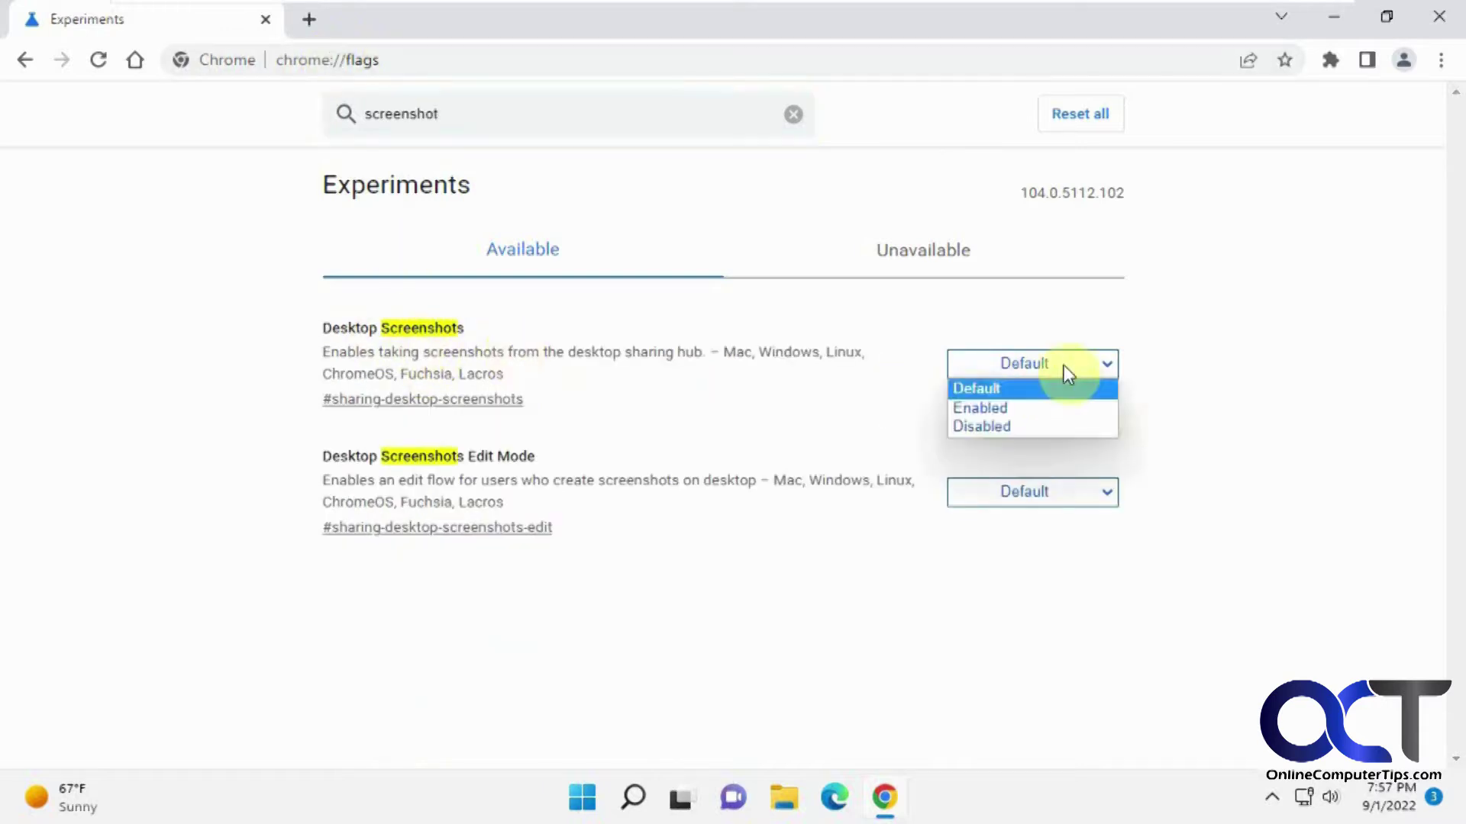
{"action": "left_click", "coordinate": [1021, 412]}
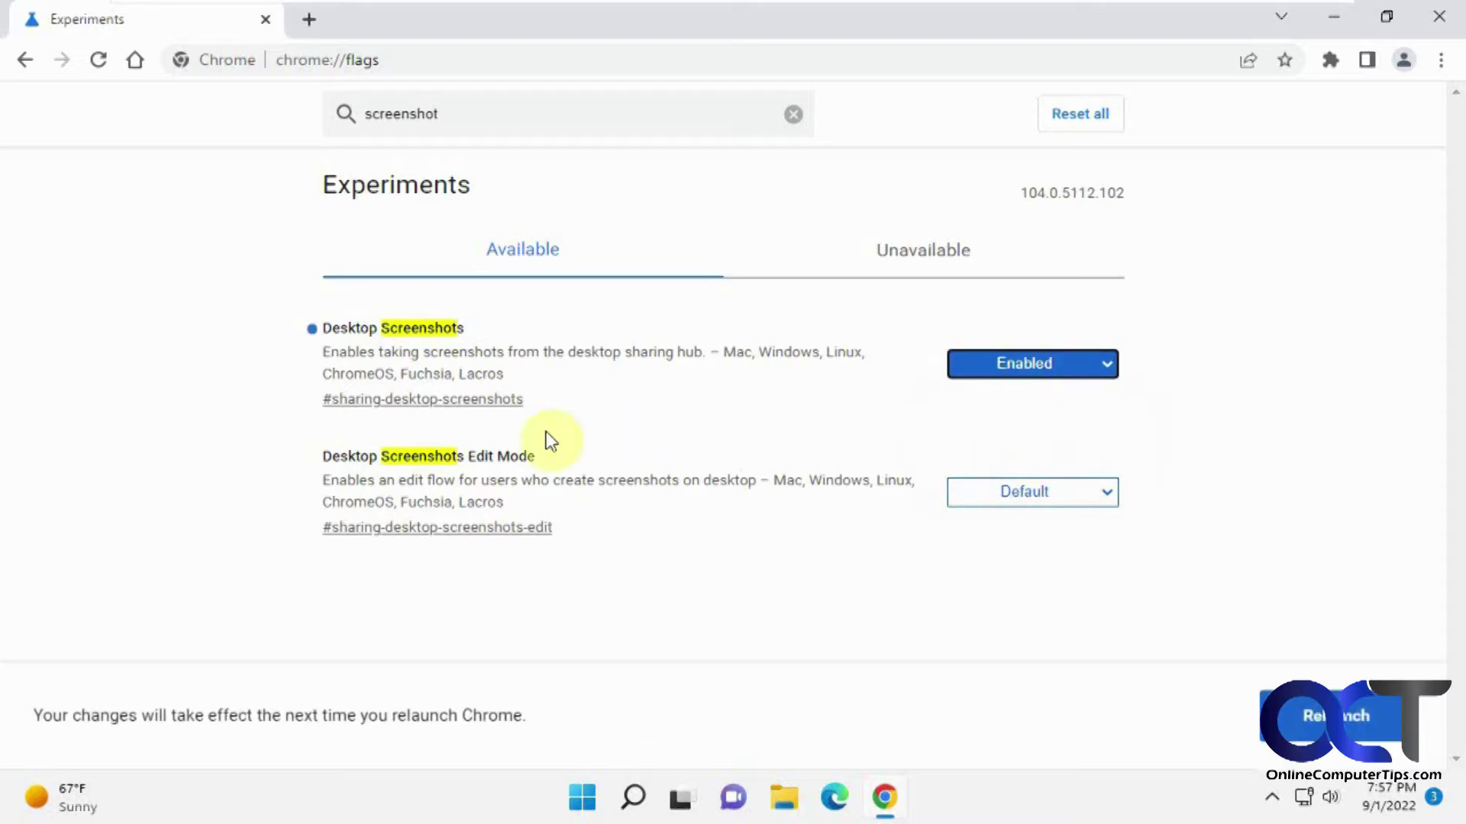
{"action": "left_click", "coordinate": [1019, 489]}
{"action": "left_click", "coordinate": [1024, 533]}
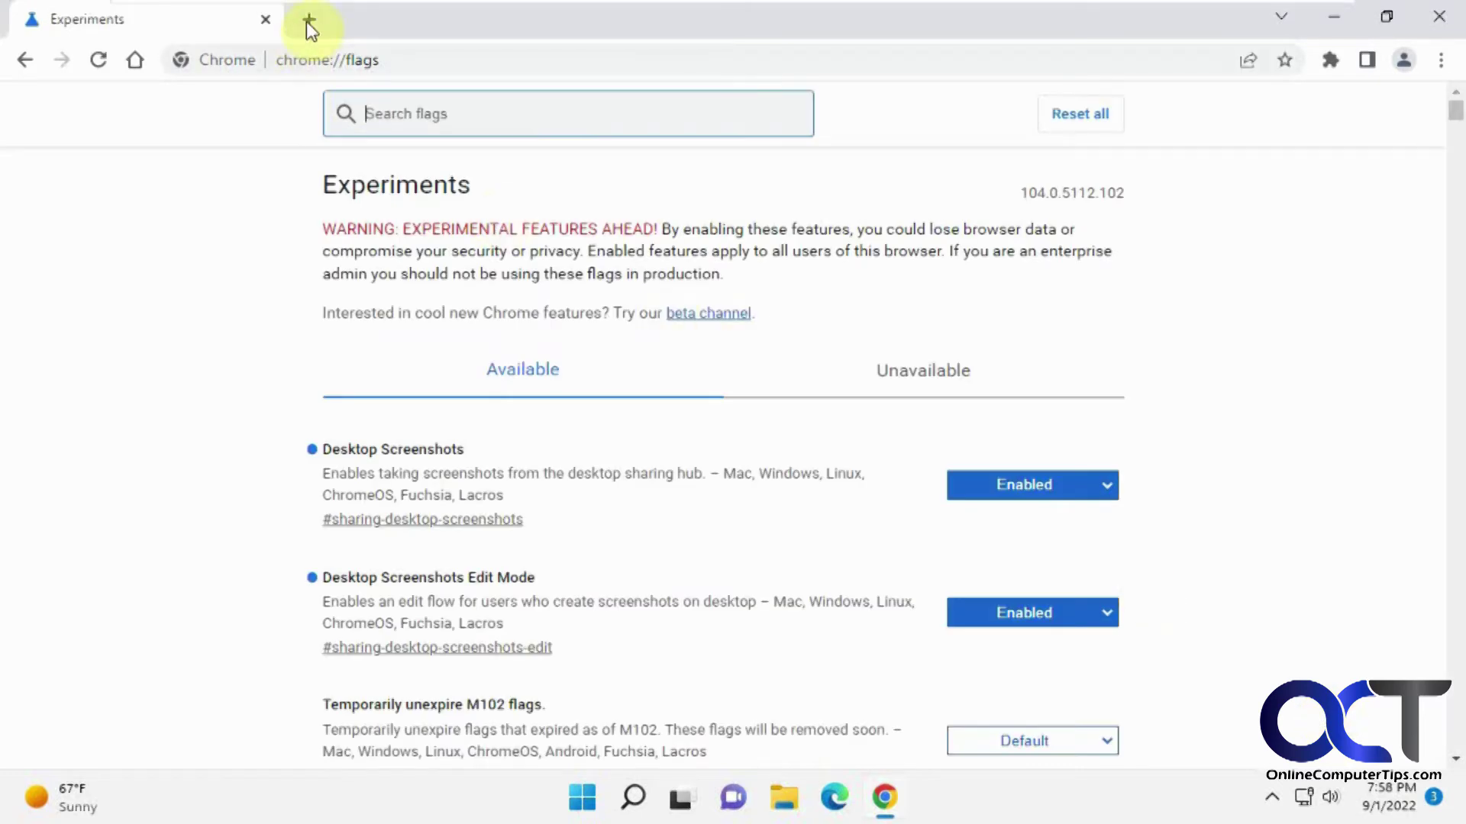
In a new tab, go to onlinecomputertips.com and open the Device Manager renaming article, scrolled to its picture
{"action": "left_click", "coordinate": [309, 21]}
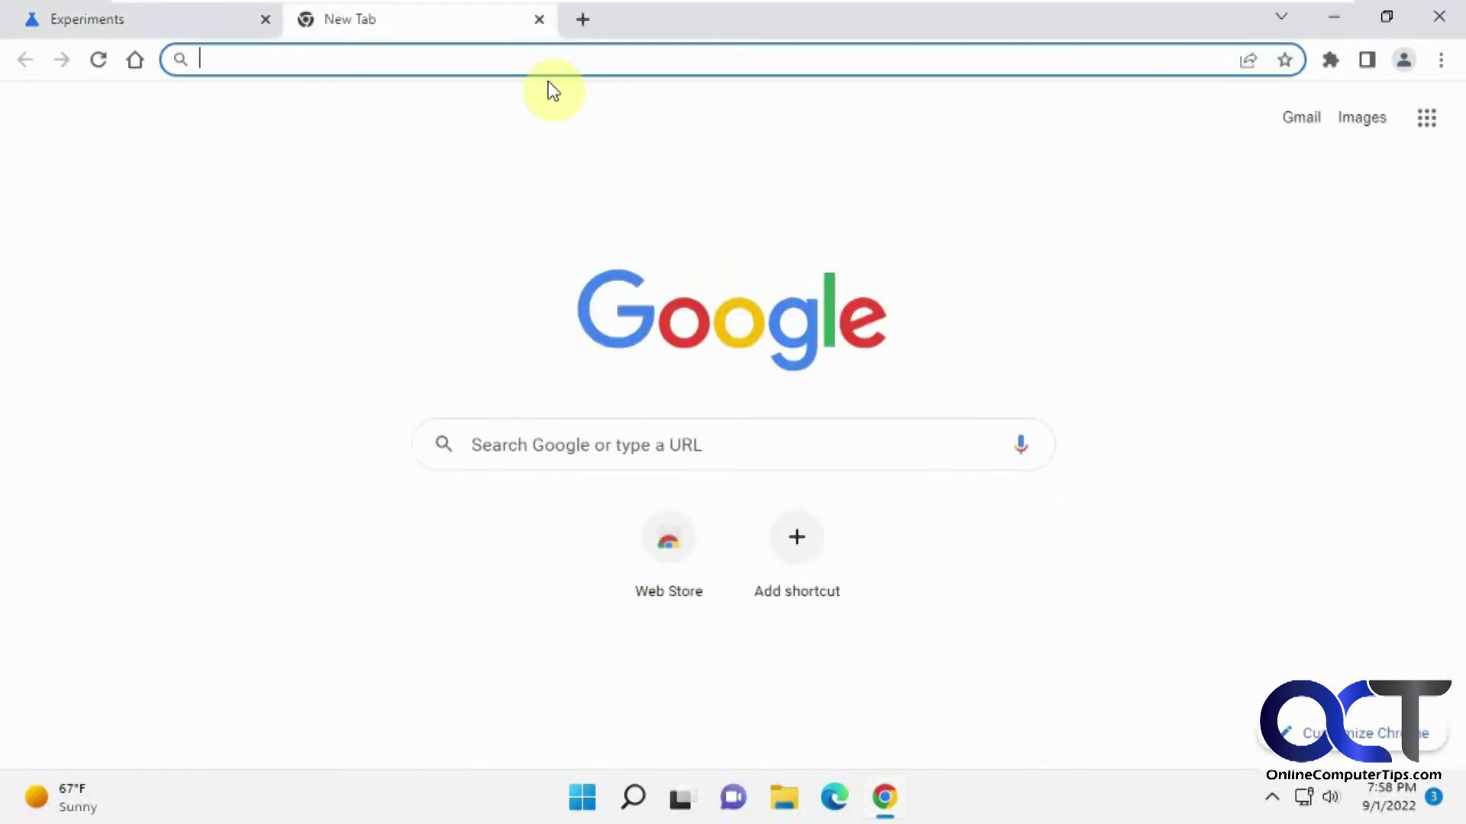
{"action": "type", "text": "onlinec"}
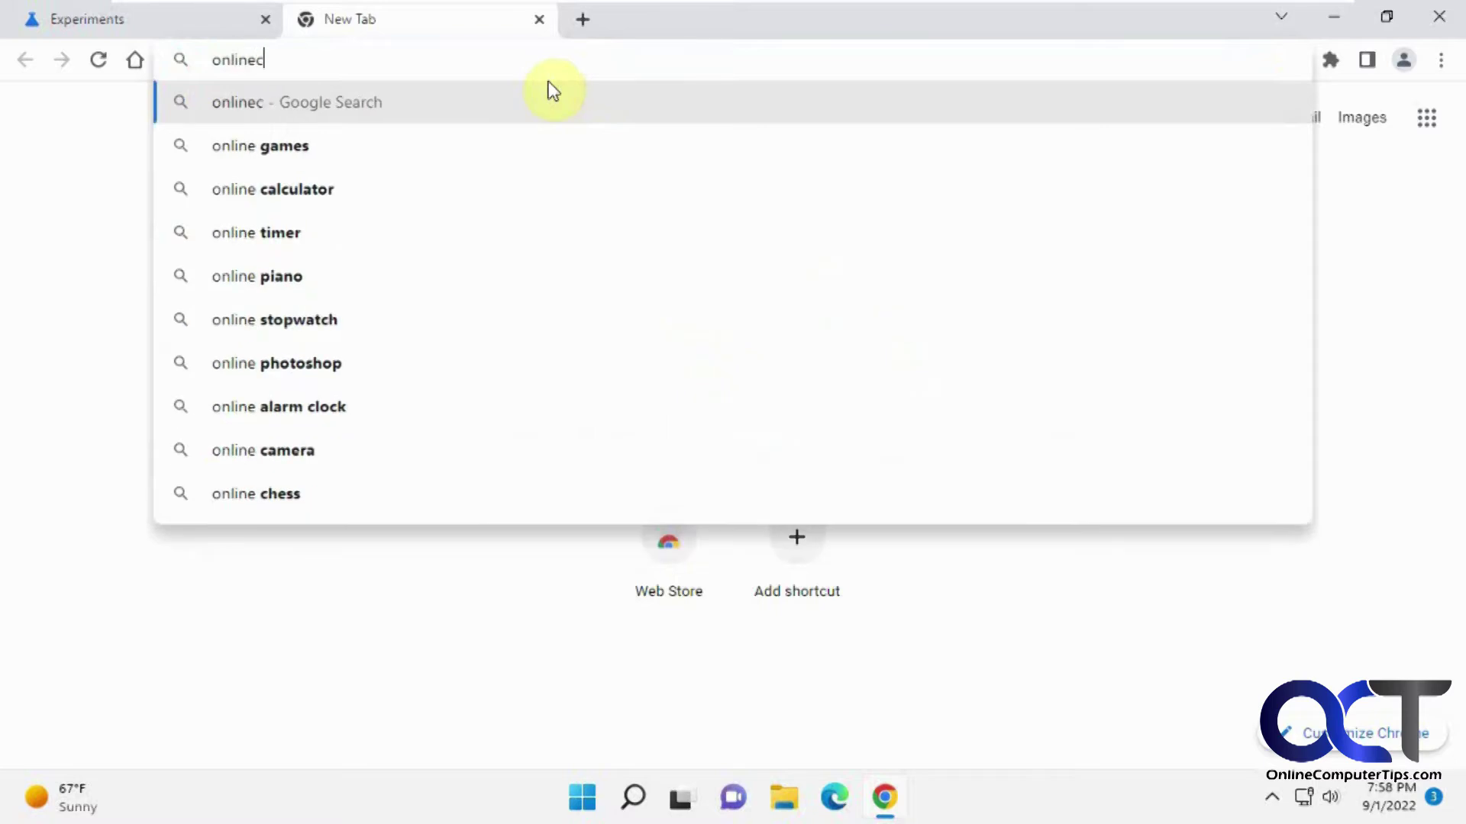
{"action": "type", "text": "omputertips.com"}
{"action": "key", "text": "Return"}
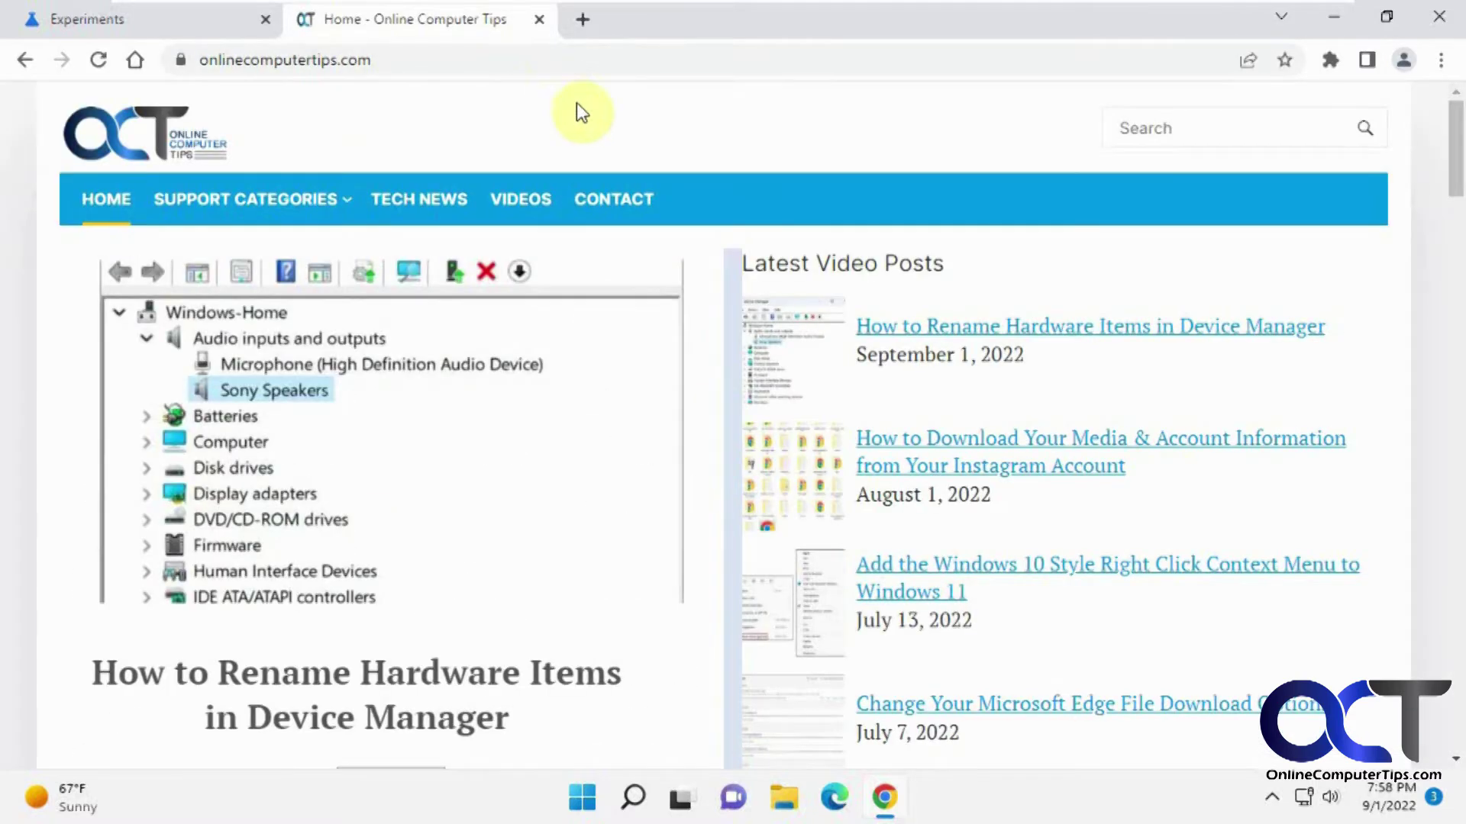
{"action": "left_click", "coordinate": [996, 328]}
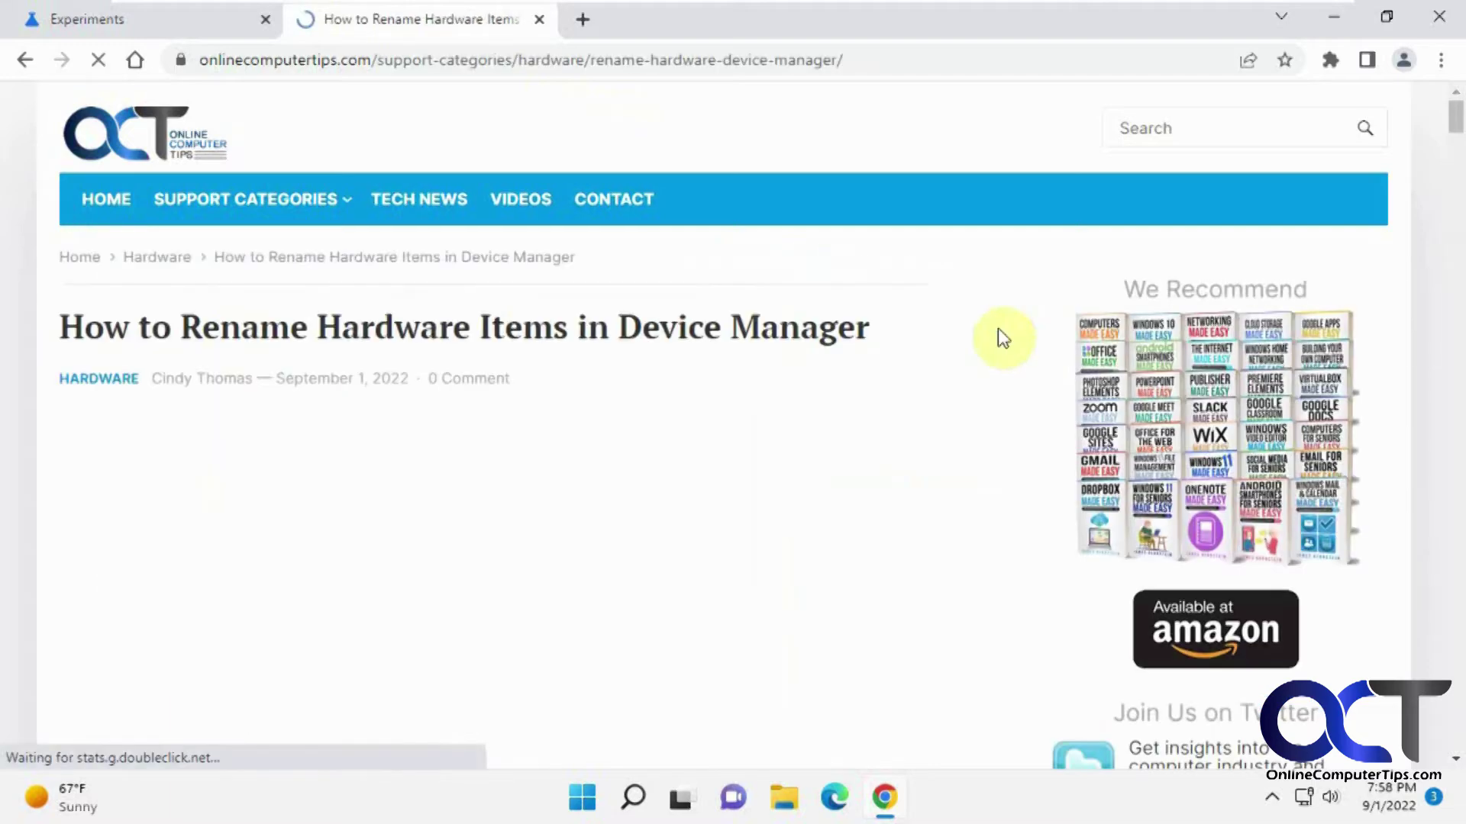
{"action": "scroll", "coordinate": [996, 342], "scroll_direction": "down", "scroll_amount": 12}
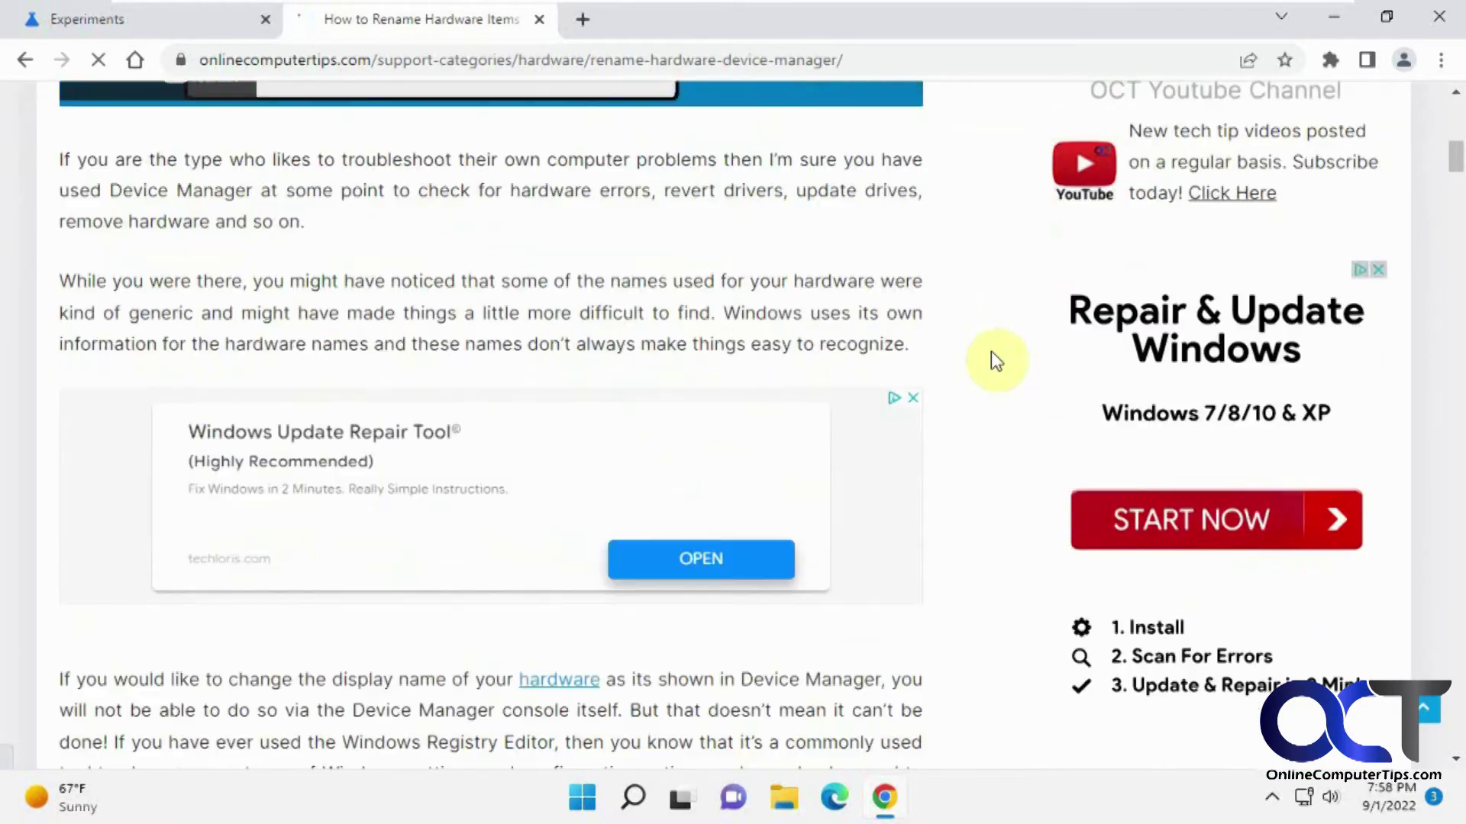
{"action": "scroll", "coordinate": [991, 359], "scroll_direction": "down", "scroll_amount": 10}
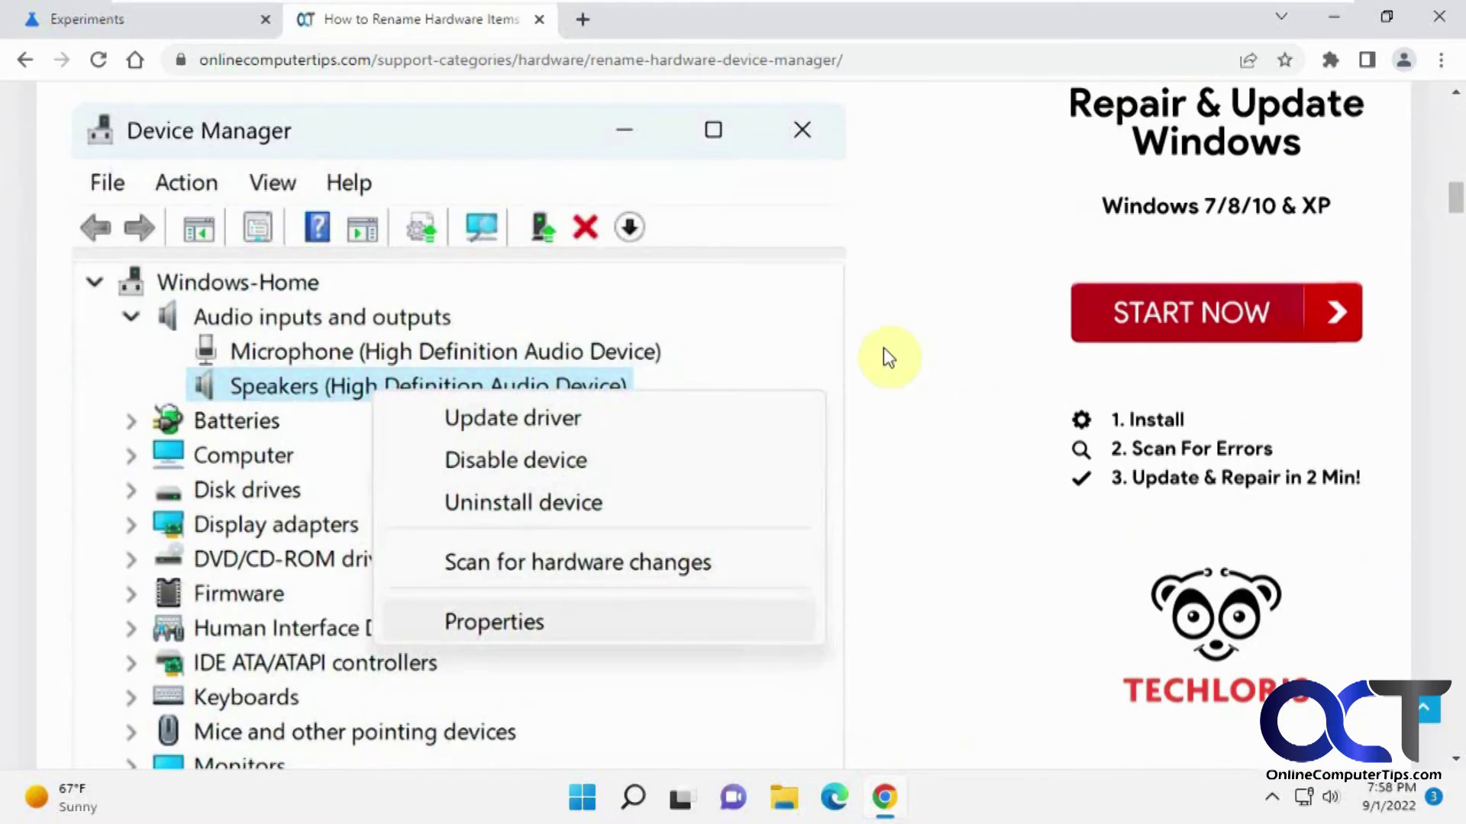
Use Share > Screenshot to capture the Device Manager picture and send it to the editor
{"action": "left_click", "coordinate": [1247, 60]}
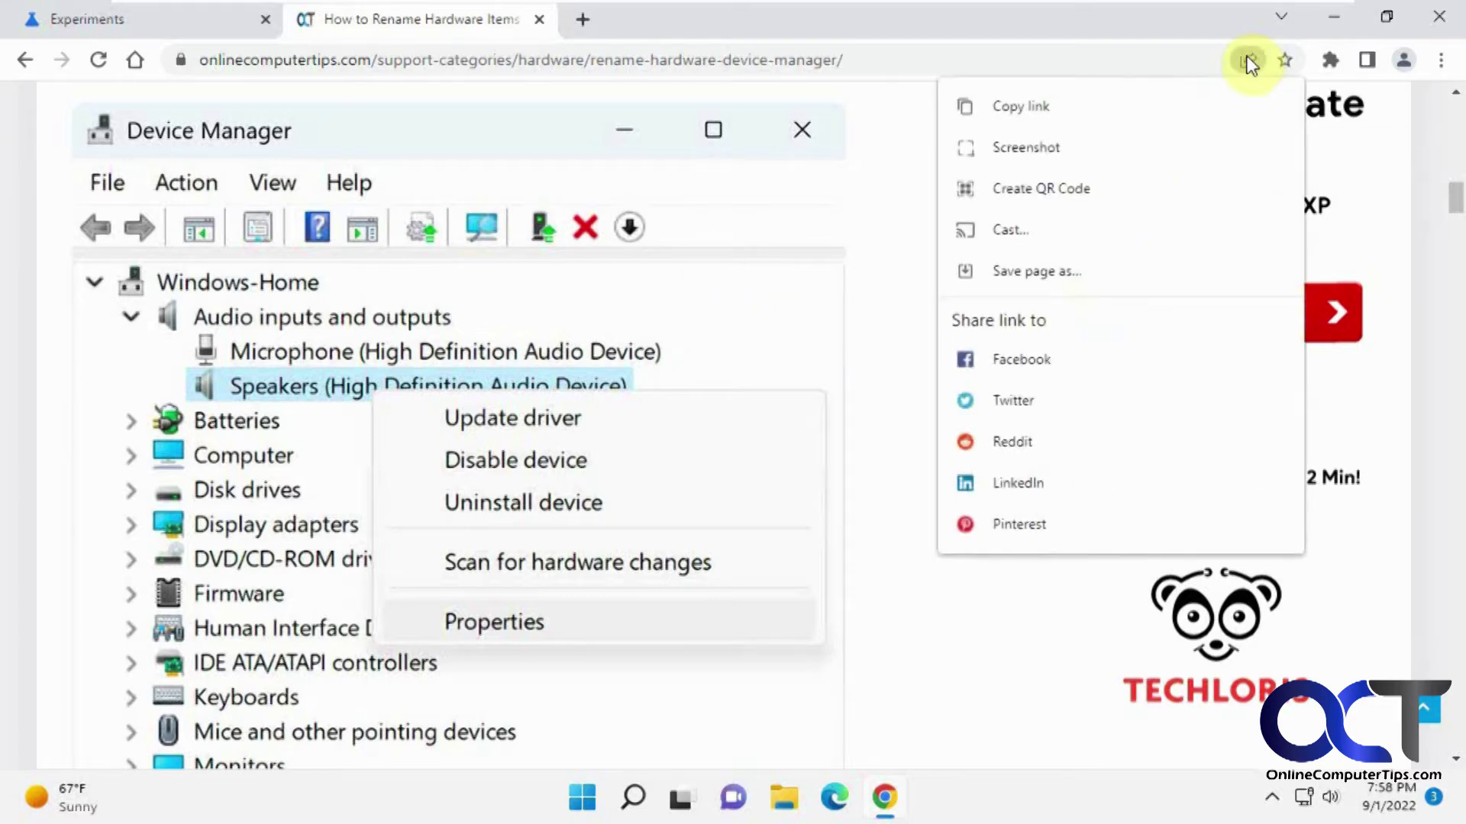
{"action": "left_click", "coordinate": [1031, 147]}
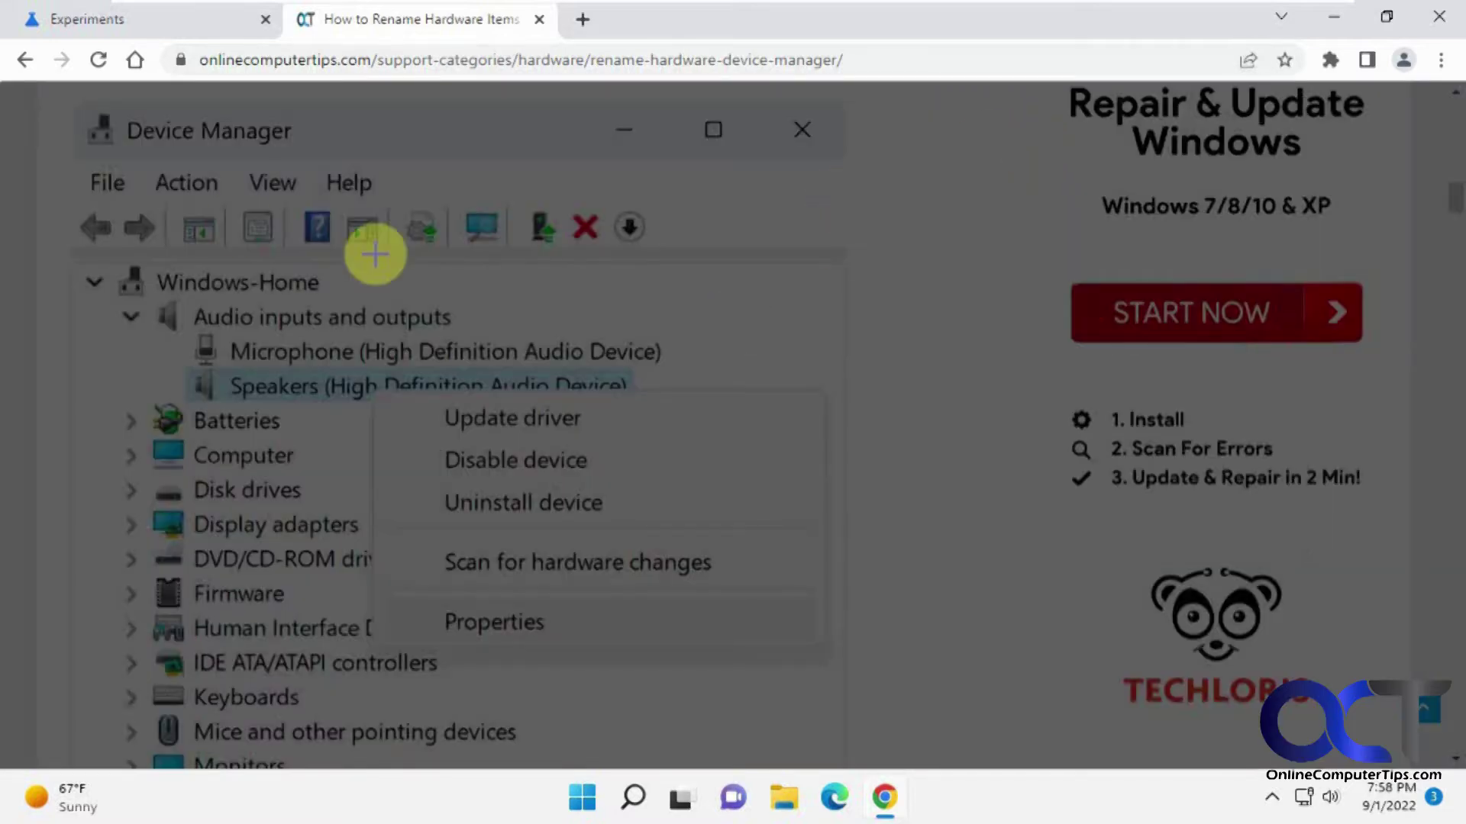
{"action": "left_click_drag", "start_coordinate": [66, 162], "coordinate": [840, 674]}
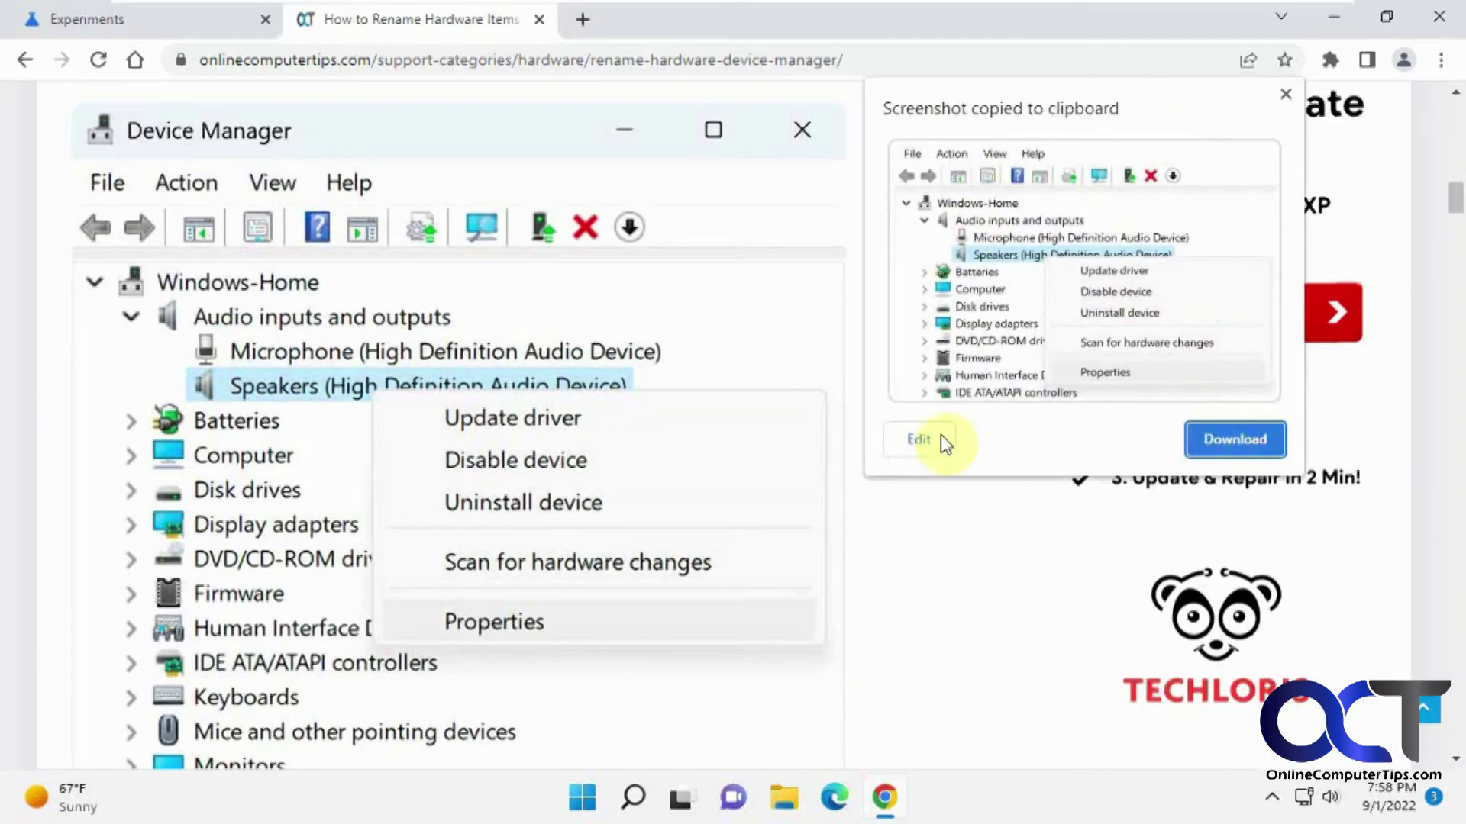
{"action": "left_click", "coordinate": [920, 443]}
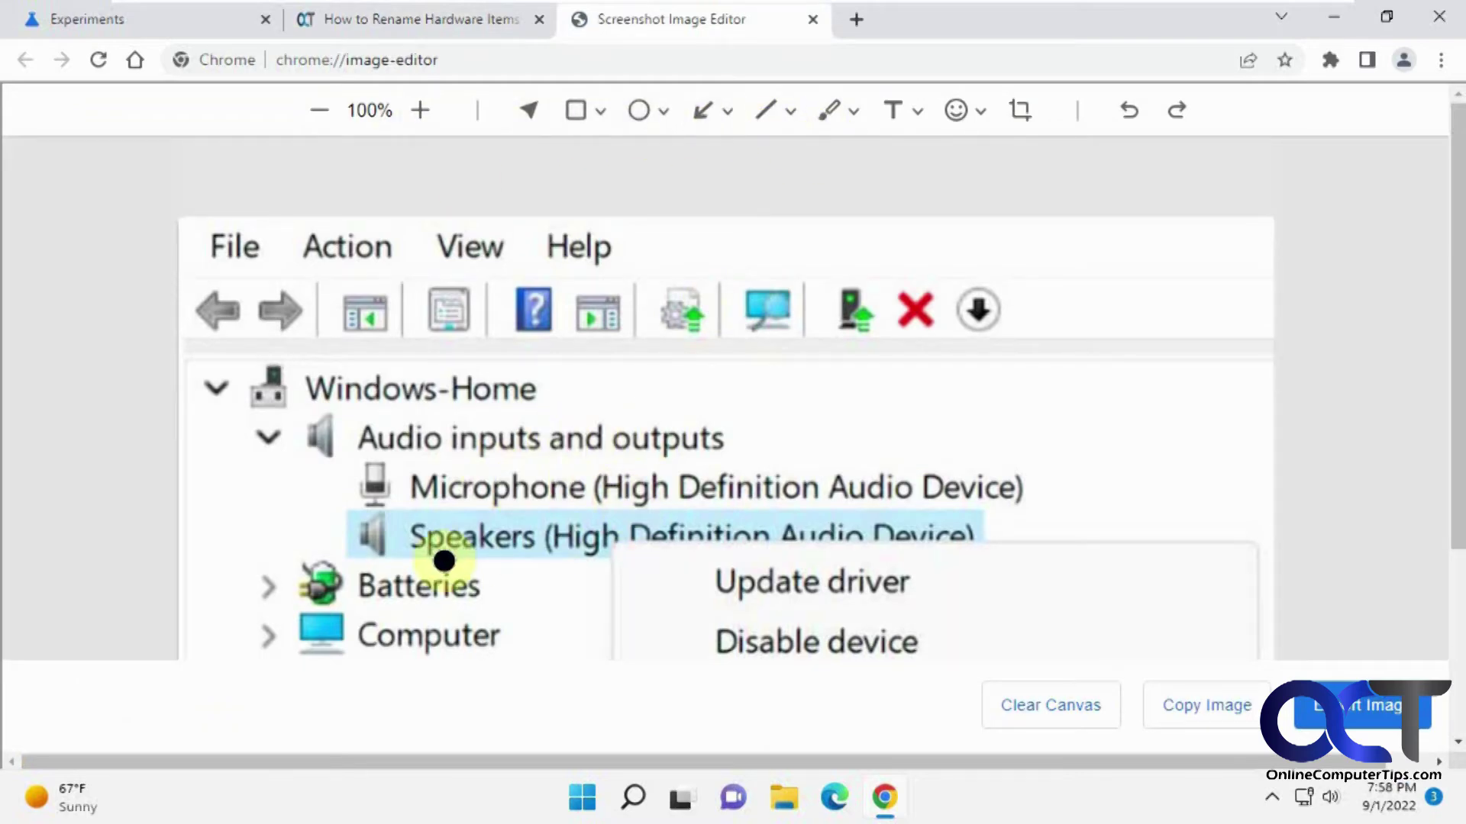
Draw a black freehand stroke across the screenshot
{"action": "scroll", "coordinate": [461, 572], "scroll_direction": "down", "scroll_amount": 1}
{"action": "mouse_move", "coordinate": [396, 512]}
{"action": "left_mouse_down"}
{"action": "mouse_move", "coordinate": [690, 557]}
{"action": "mouse_move", "coordinate": [890, 530]}
{"action": "mouse_move", "coordinate": [893, 542]}
{"action": "left_mouse_up"}
{"action": "scroll", "coordinate": [1341, 320], "scroll_direction": "up", "scroll_amount": 1}
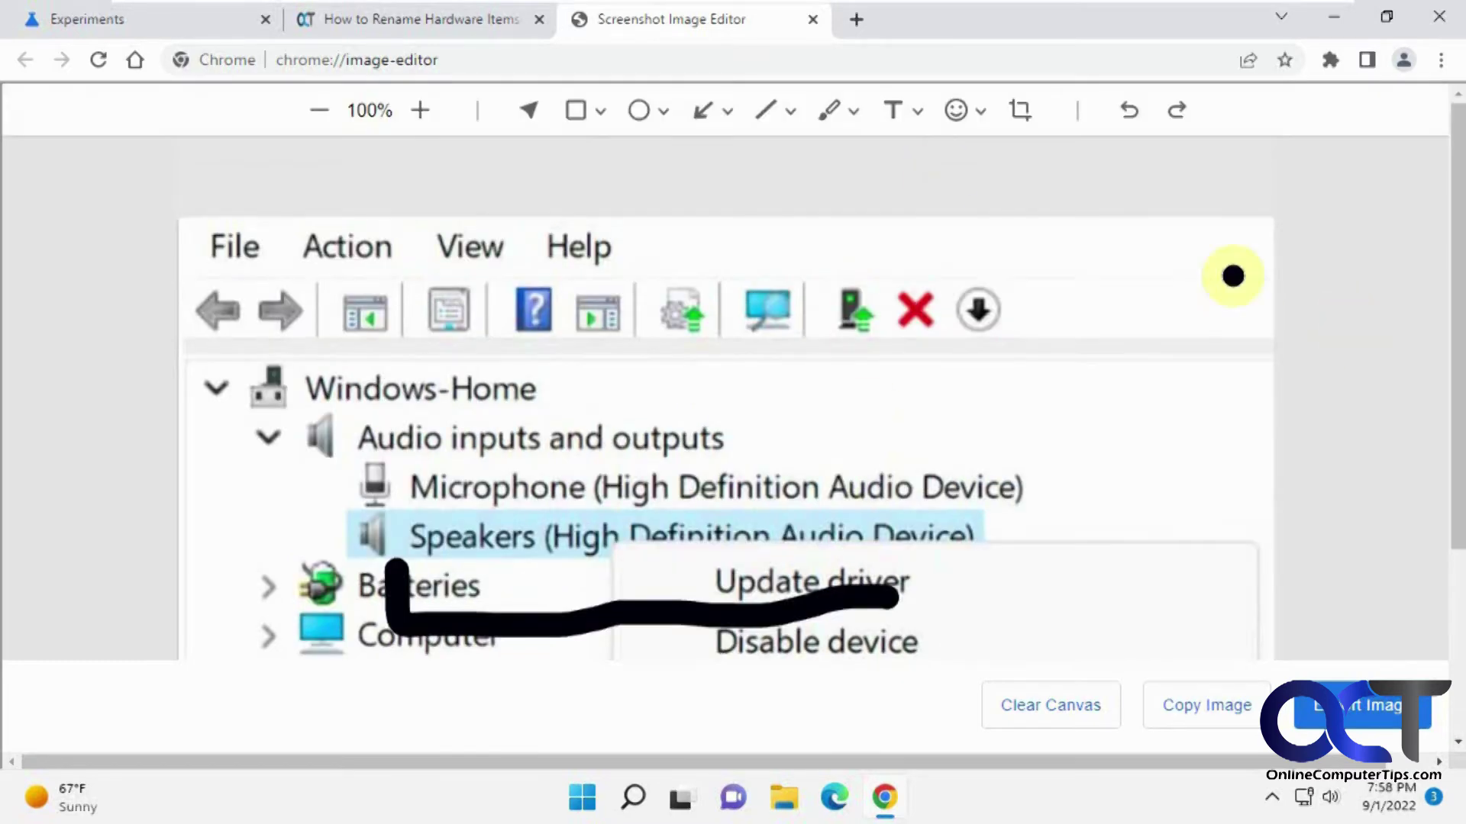
Make the pen thinner and yellow, then mark over the Speakers entry
{"action": "left_click", "coordinate": [855, 120]}
{"action": "left_click_drag", "start_coordinate": [855, 150], "coordinate": [840, 153]}
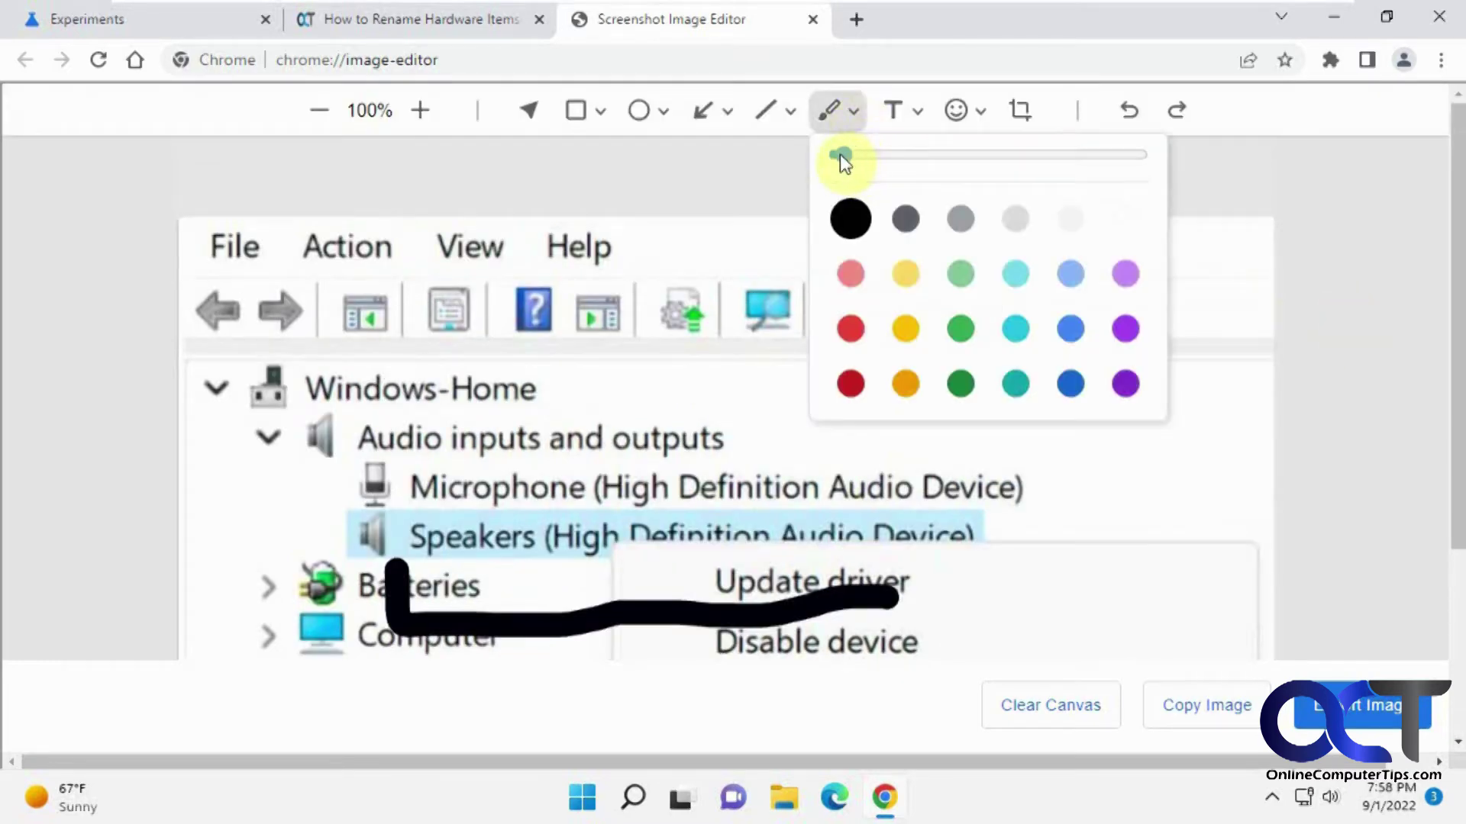
{"action": "left_click", "coordinate": [856, 114]}
{"action": "left_click", "coordinate": [909, 328]}
{"action": "left_click_drag", "start_coordinate": [655, 490], "coordinate": [767, 483]}
{"action": "scroll", "coordinate": [656, 489], "scroll_direction": "down", "scroll_amount": 1}
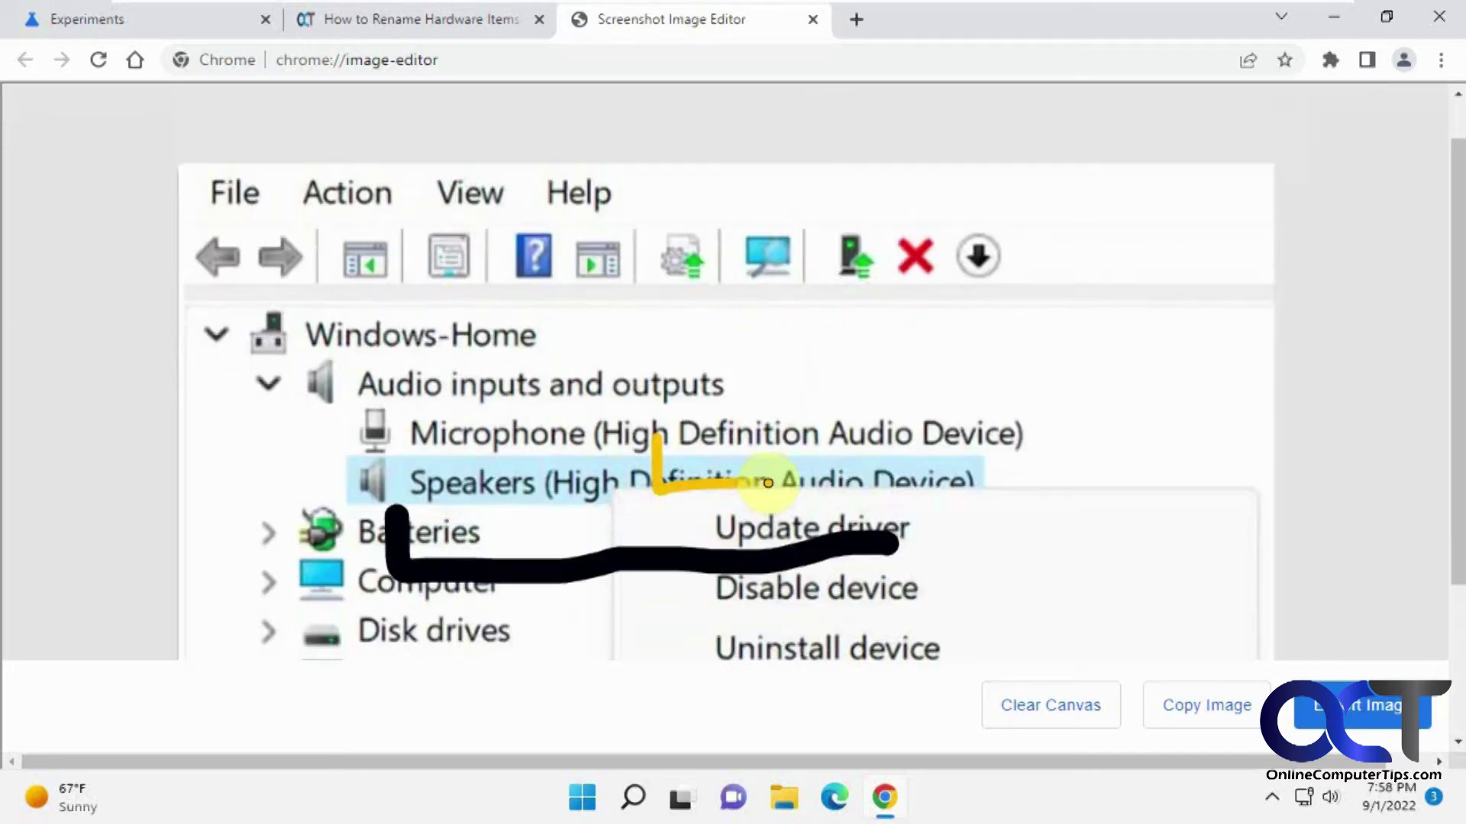
{"action": "scroll", "coordinate": [858, 223], "scroll_direction": "up", "scroll_amount": 2}
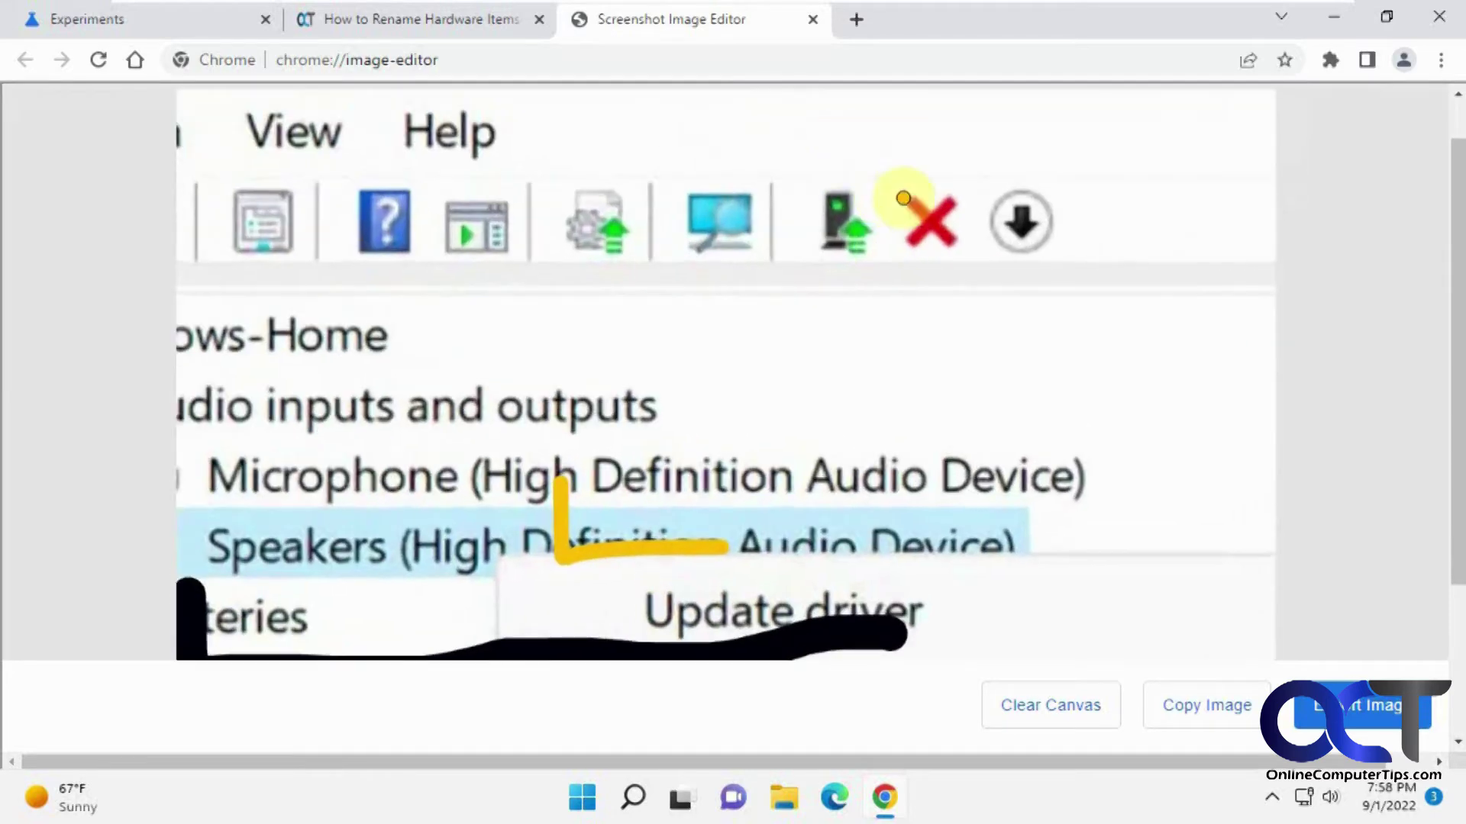
{"action": "scroll", "coordinate": [903, 199], "scroll_direction": "down", "scroll_amount": 1}
{"action": "scroll", "coordinate": [903, 202], "scroll_direction": "down", "scroll_amount": 1}
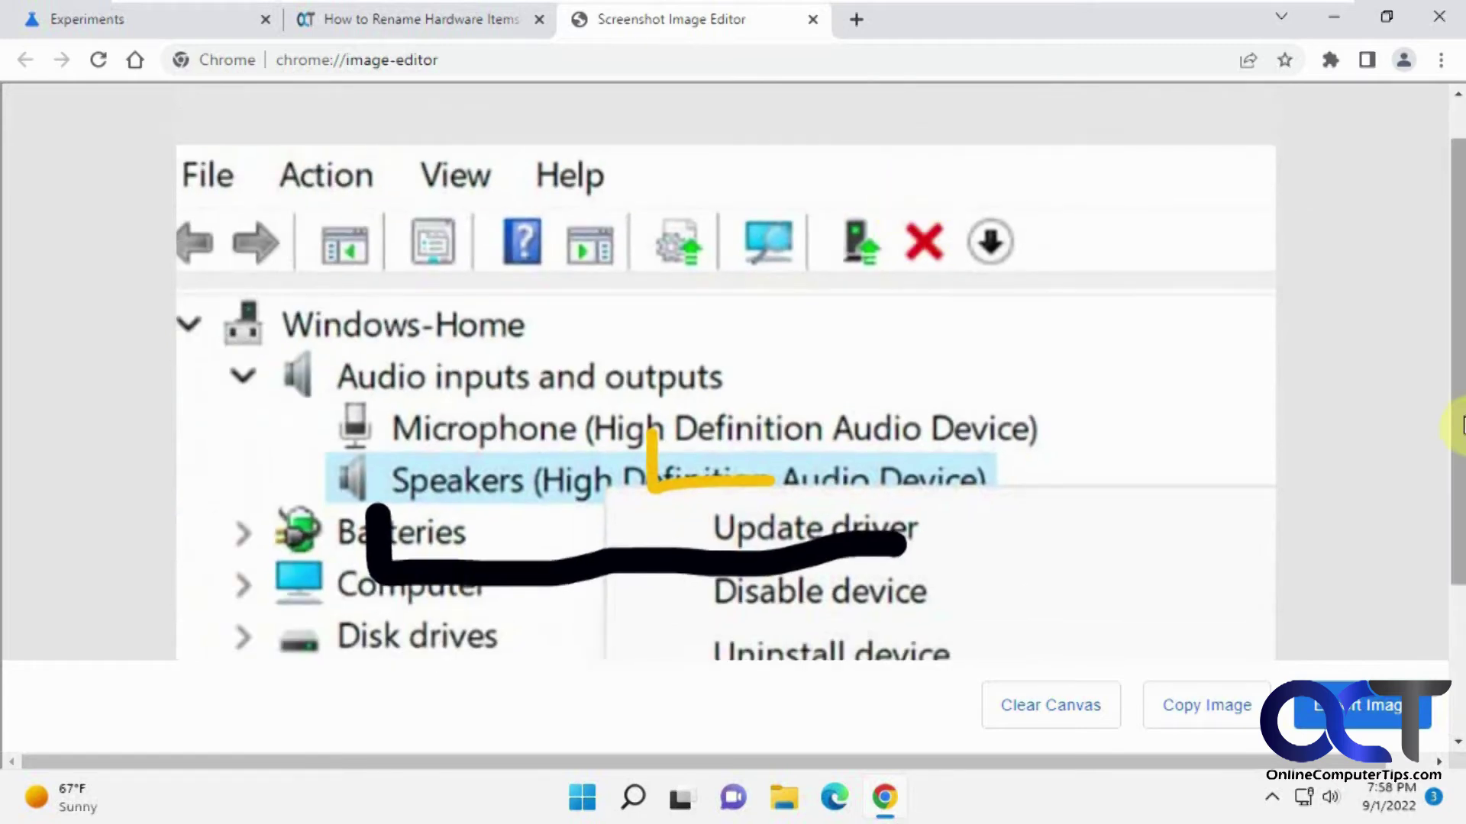
{"action": "scroll", "coordinate": [935, 153], "scroll_direction": "up", "scroll_amount": 1}
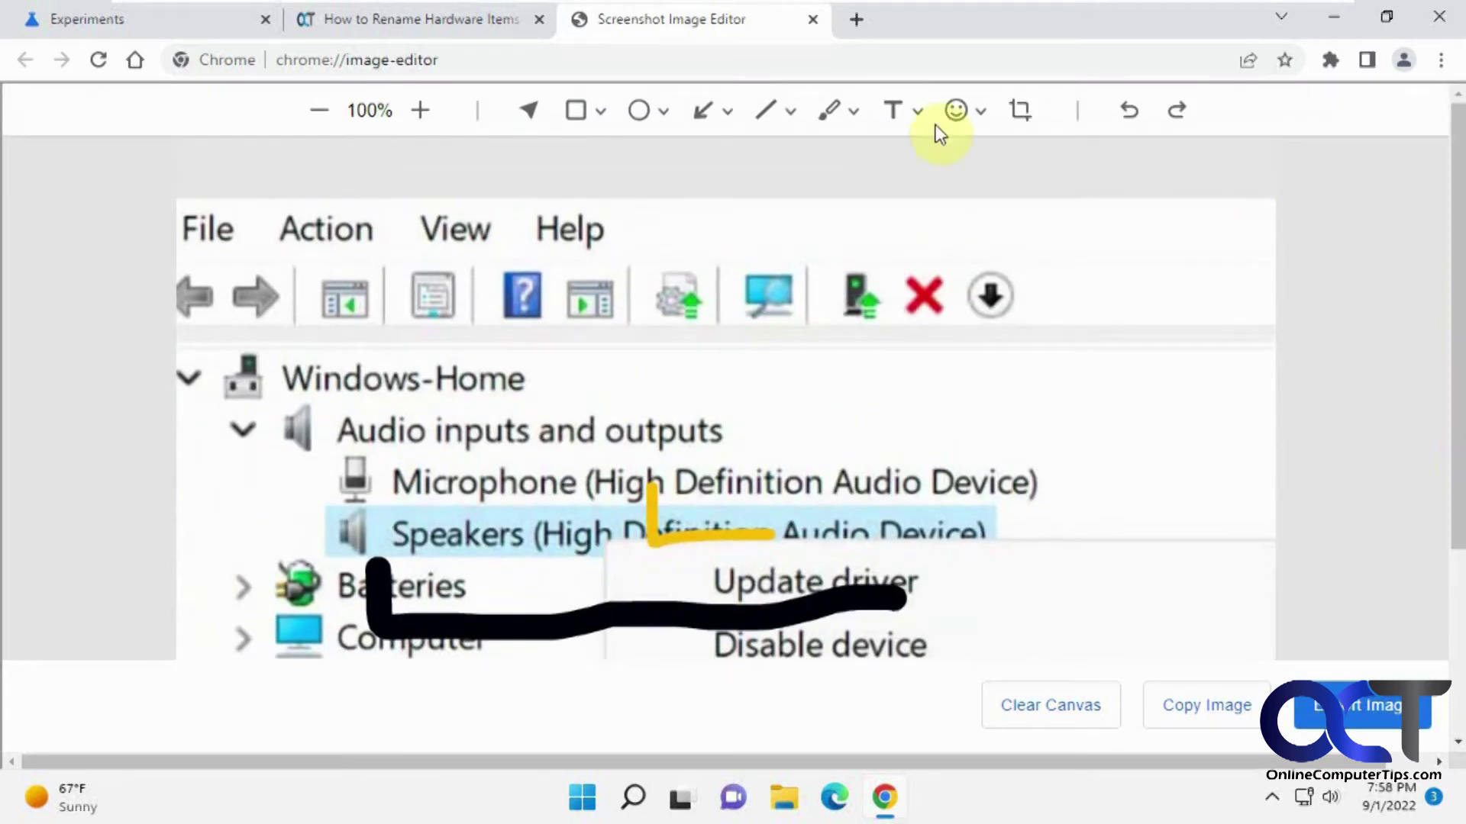
{"action": "left_click", "coordinate": [643, 112]}
Draw a red circle around the Microphone and Speakers entries
{"action": "left_click", "coordinate": [661, 328]}
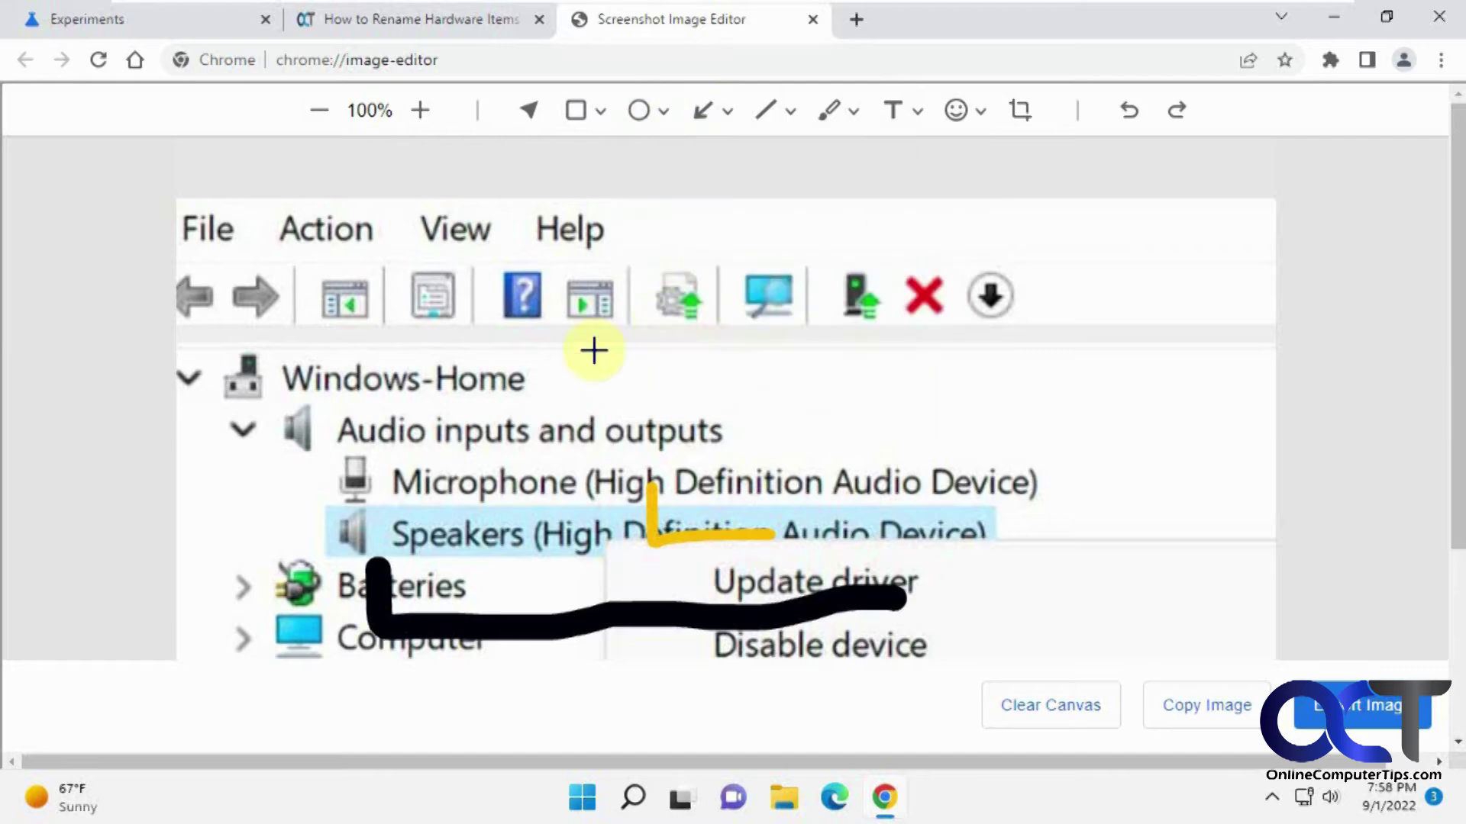
{"action": "left_click_drag", "start_coordinate": [337, 392], "coordinate": [605, 565]}
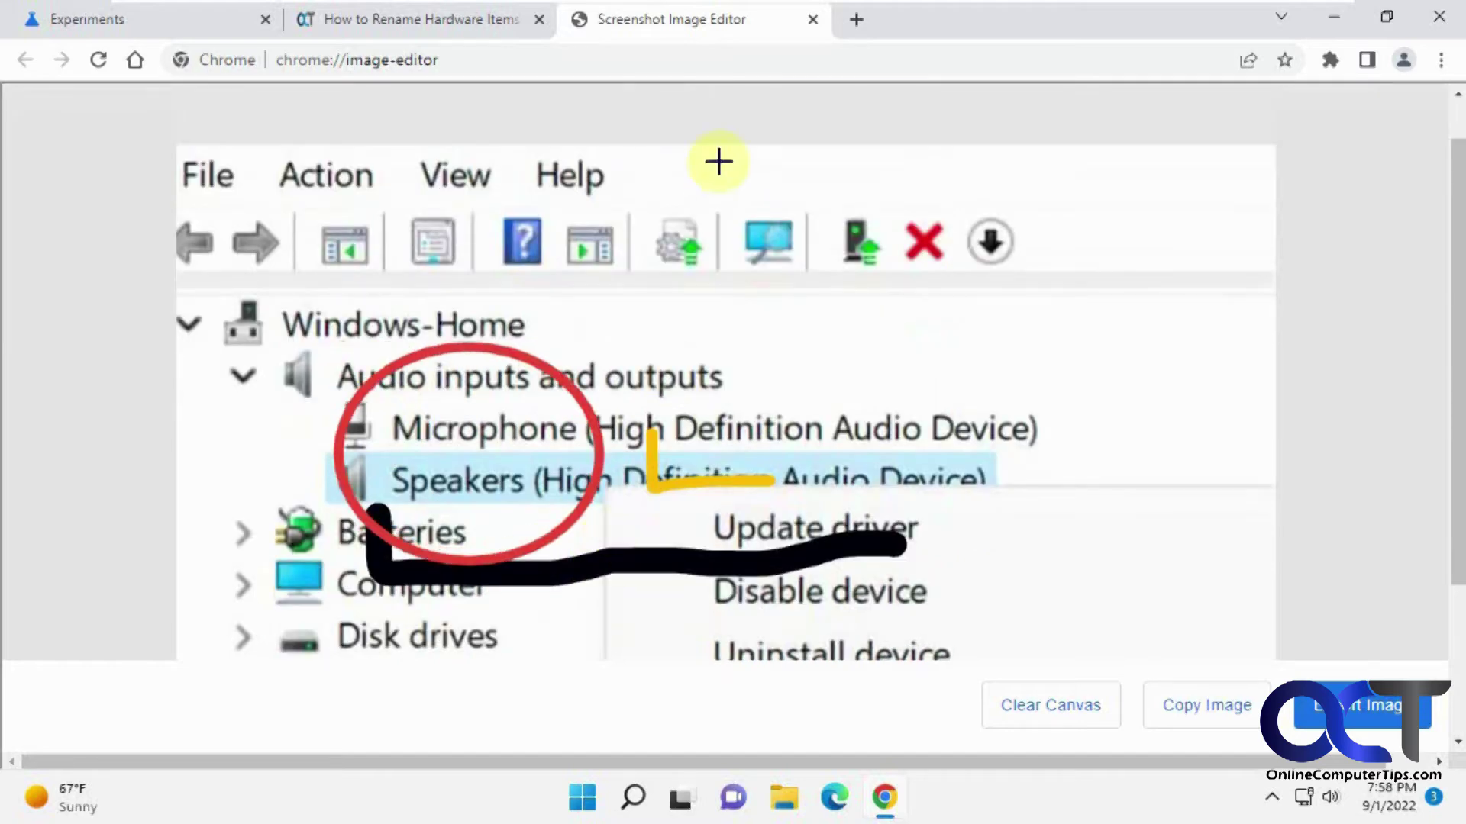
{"action": "left_click_drag", "start_coordinate": [1458, 216], "coordinate": [1449, 108]}
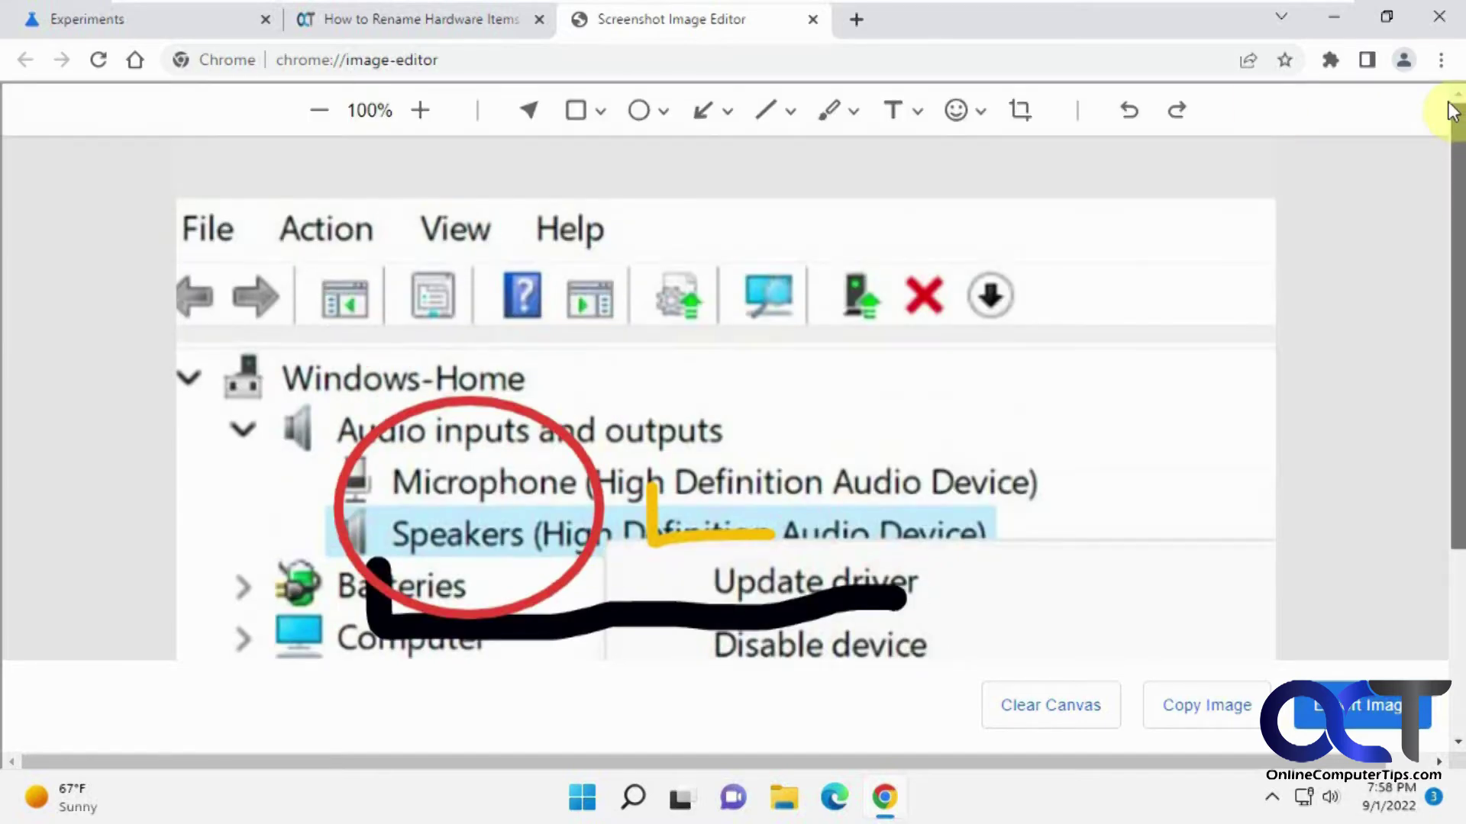
Add a laughing emoji beside the circled entries and enlarge it
{"action": "left_click", "coordinate": [983, 113]}
{"action": "left_click", "coordinate": [988, 176]}
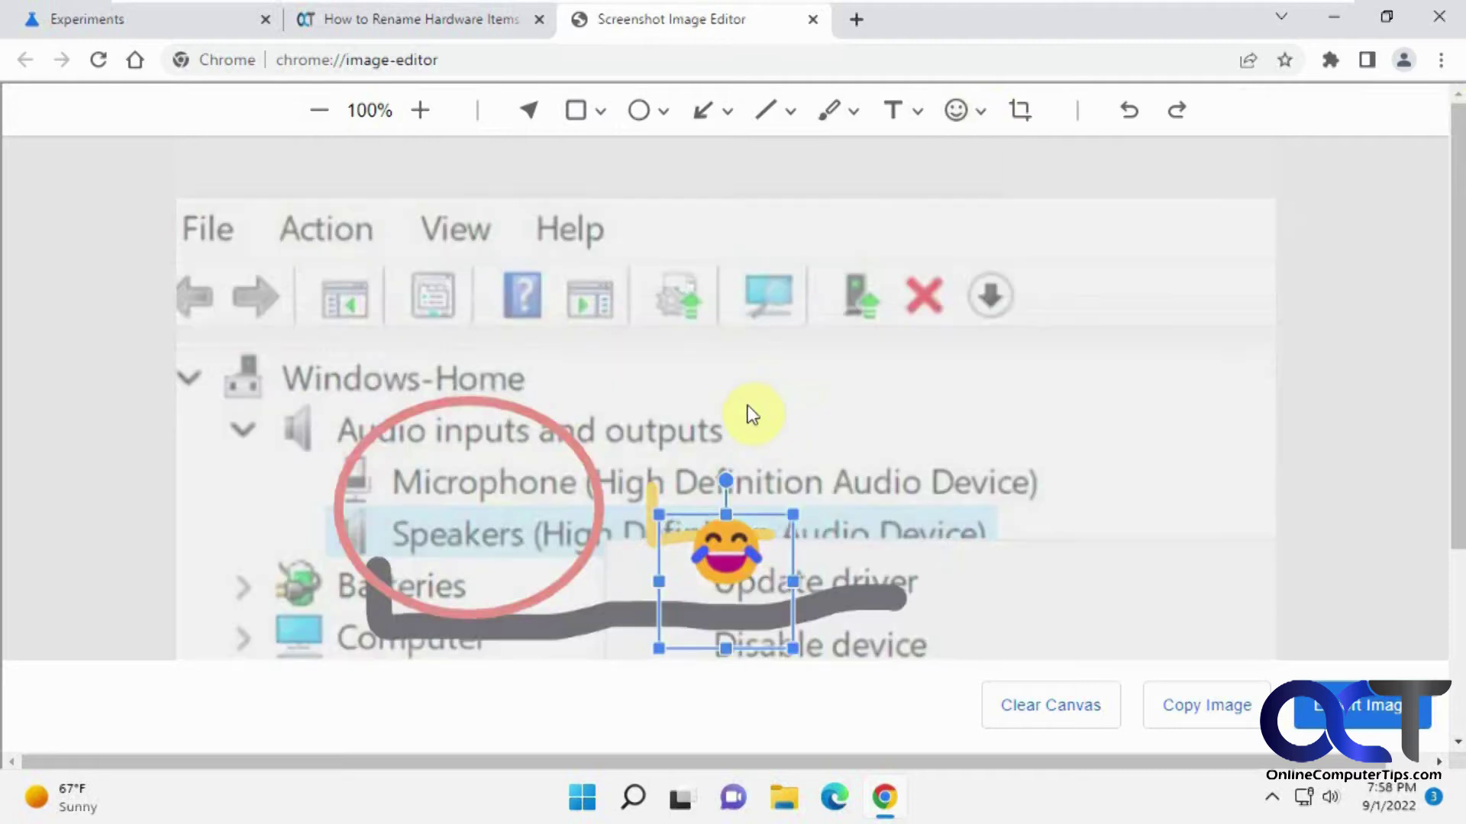
{"action": "left_click_drag", "start_coordinate": [793, 515], "coordinate": [903, 382]}
{"action": "left_click", "coordinate": [1028, 350]}
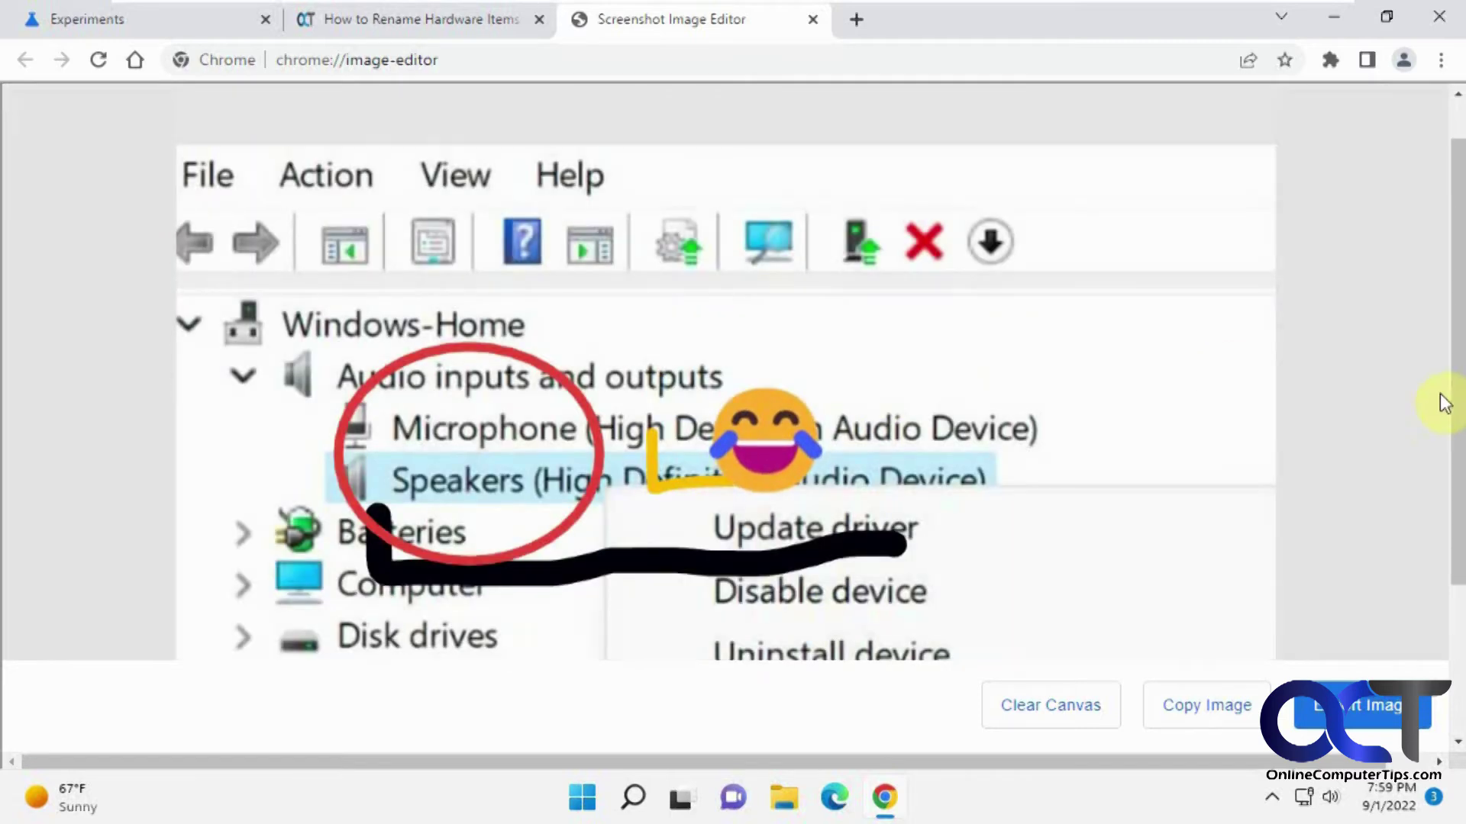
{"action": "left_click_drag", "start_coordinate": [1457, 344], "coordinate": [1322, 195]}
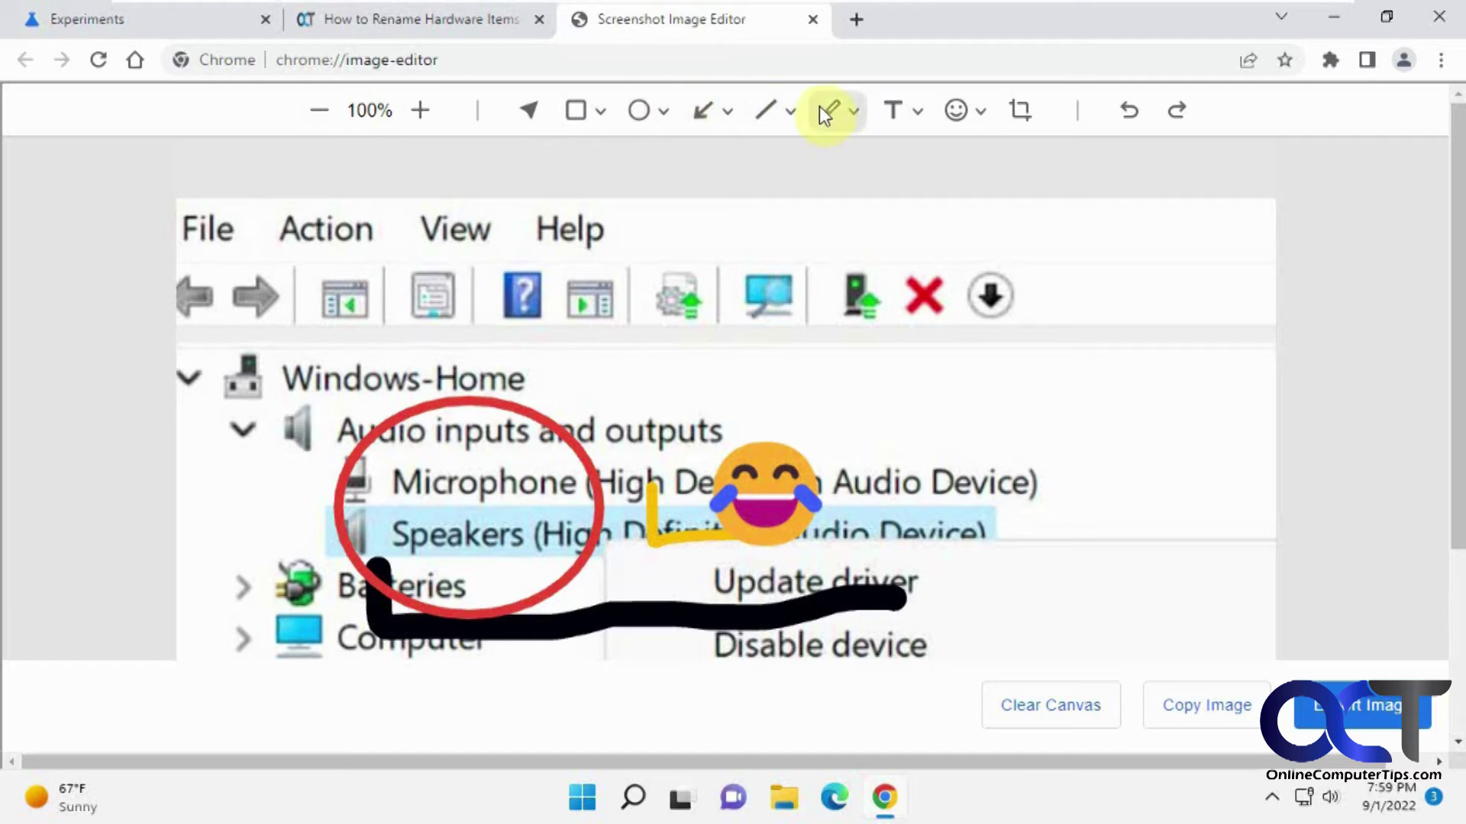
Export the annotated screenshot as chrome_screenshot.png and view it in Photos before minimizing
{"action": "left_click", "coordinate": [891, 110]}
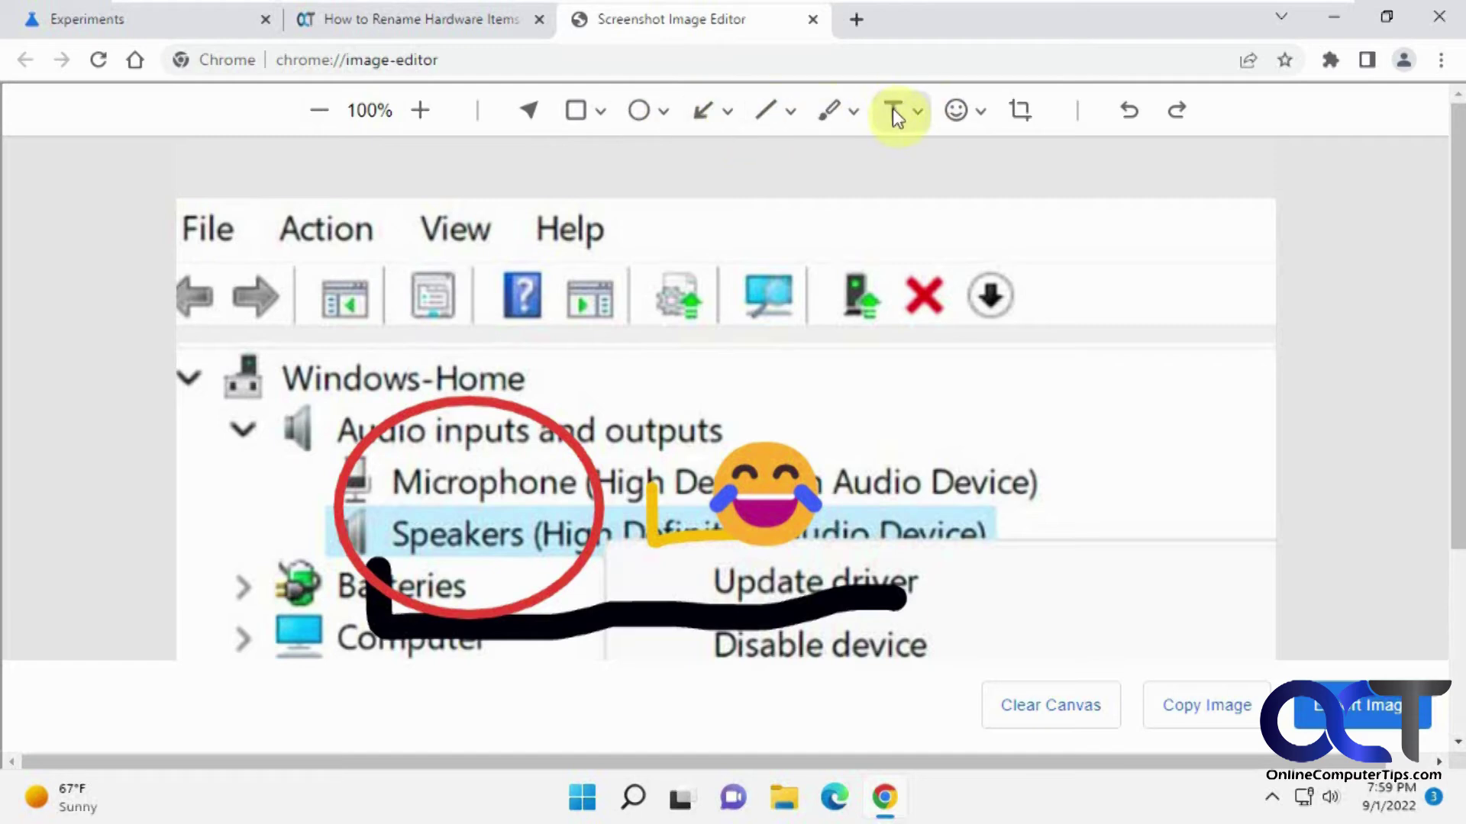
{"action": "left_click", "coordinate": [1355, 717]}
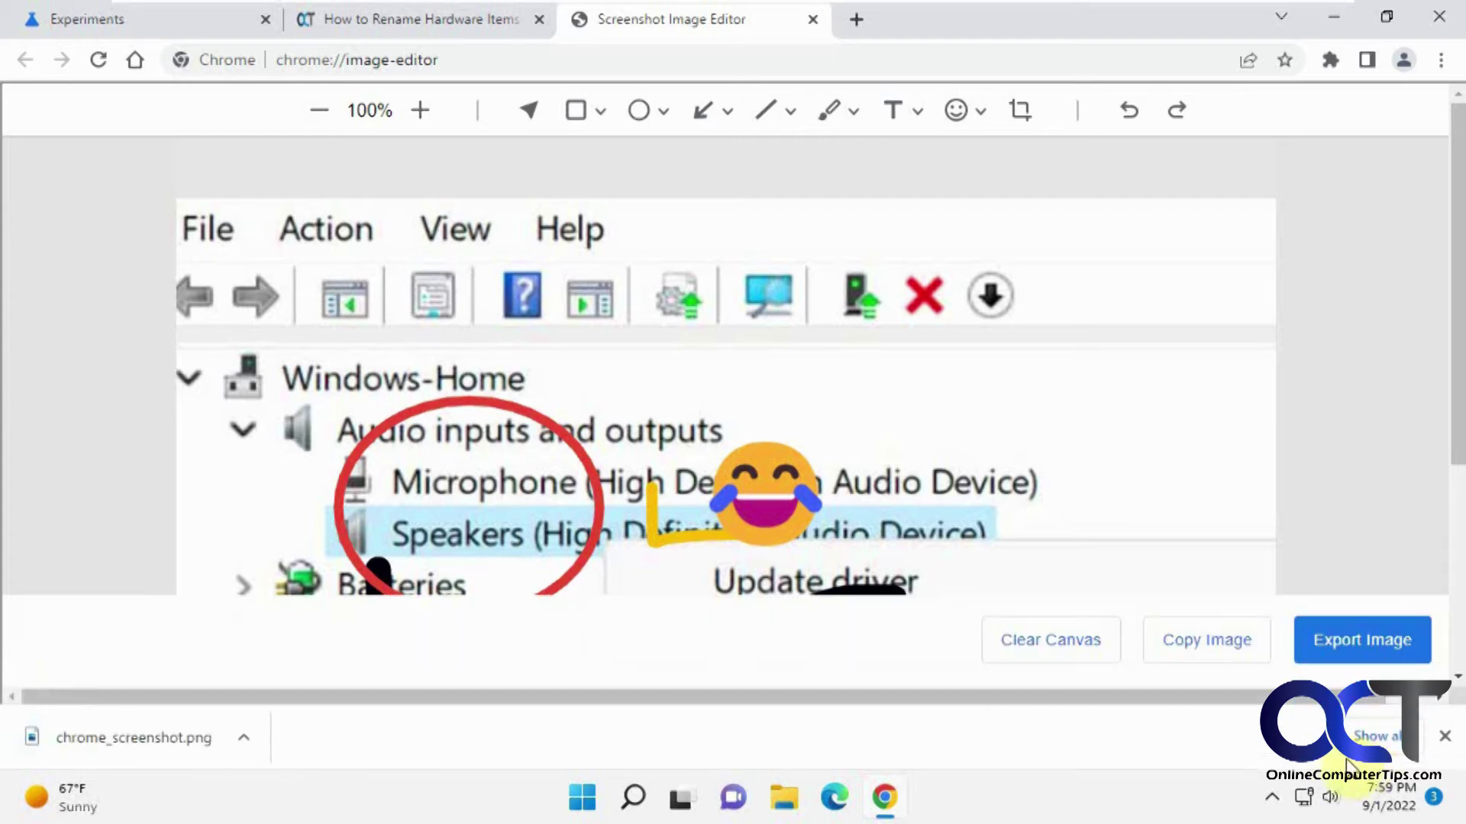
{"action": "left_click", "coordinate": [162, 737]}
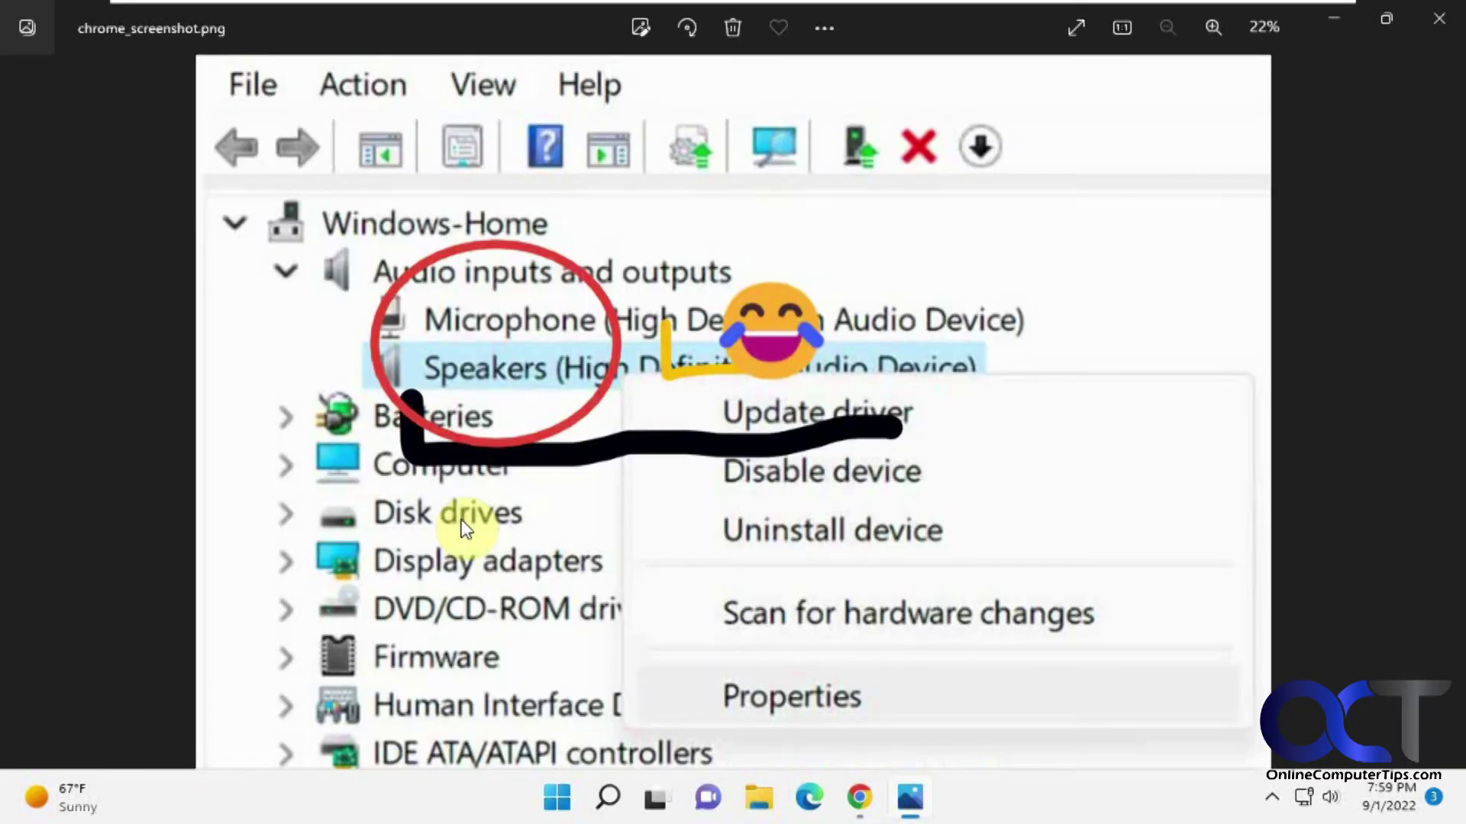
{"action": "left_click", "coordinate": [1344, 17]}
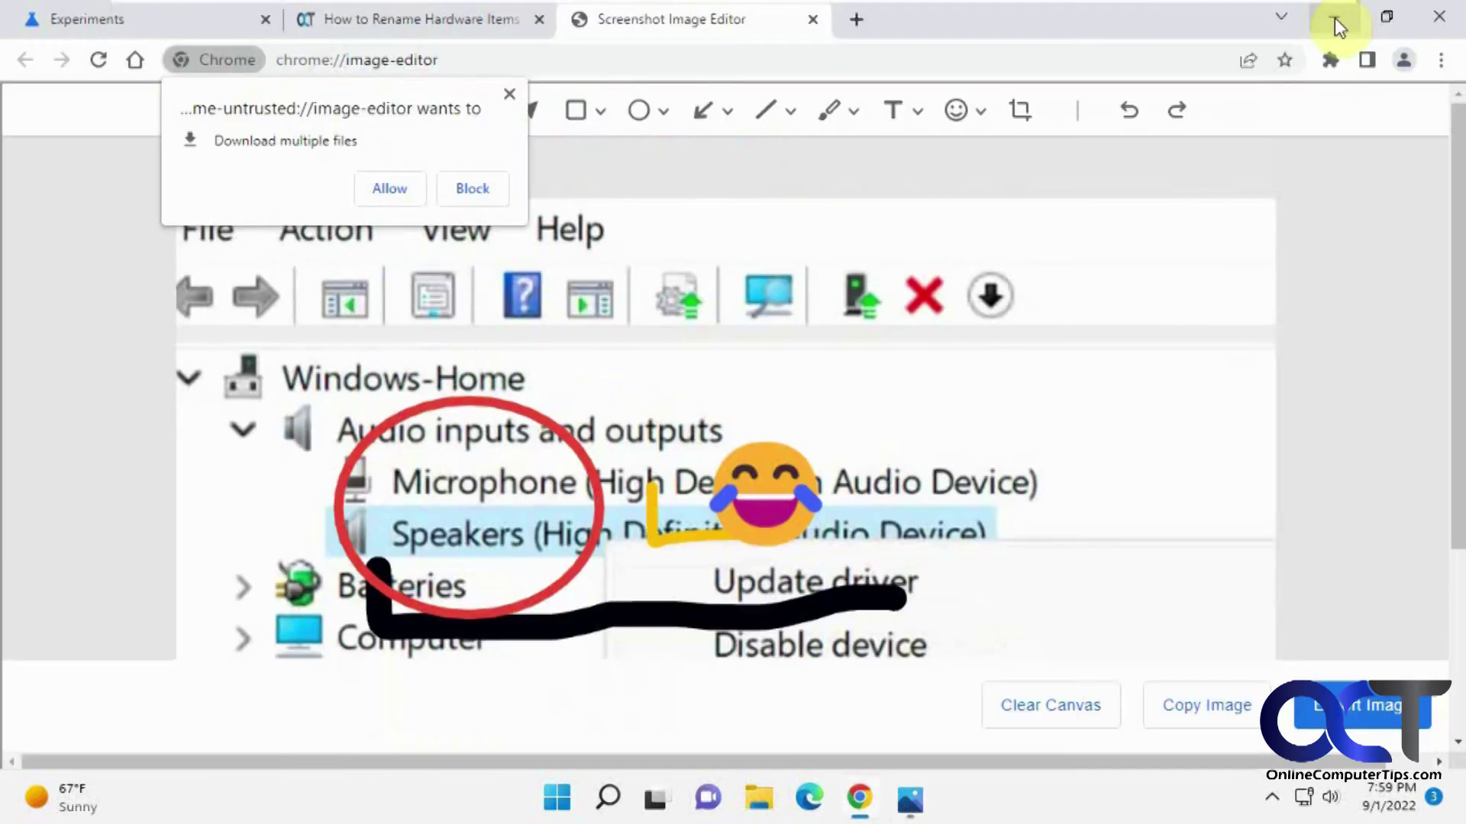
Close the editor and article tabs, then confirm Desktop Screenshots is still Enabled
{"action": "left_click", "coordinate": [813, 20]}
{"action": "left_click", "coordinate": [539, 19]}
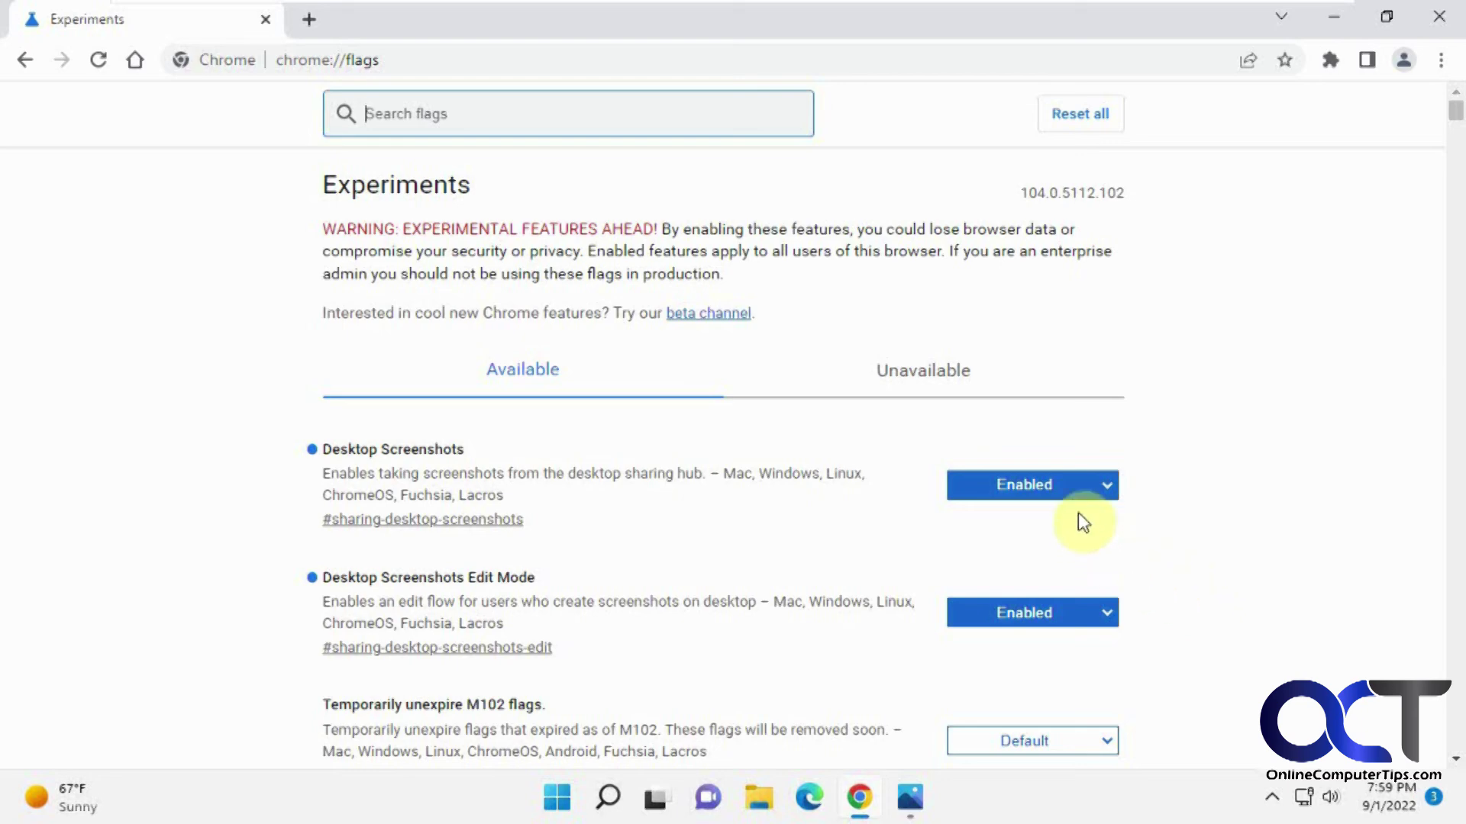
{"action": "left_click", "coordinate": [1106, 489]}
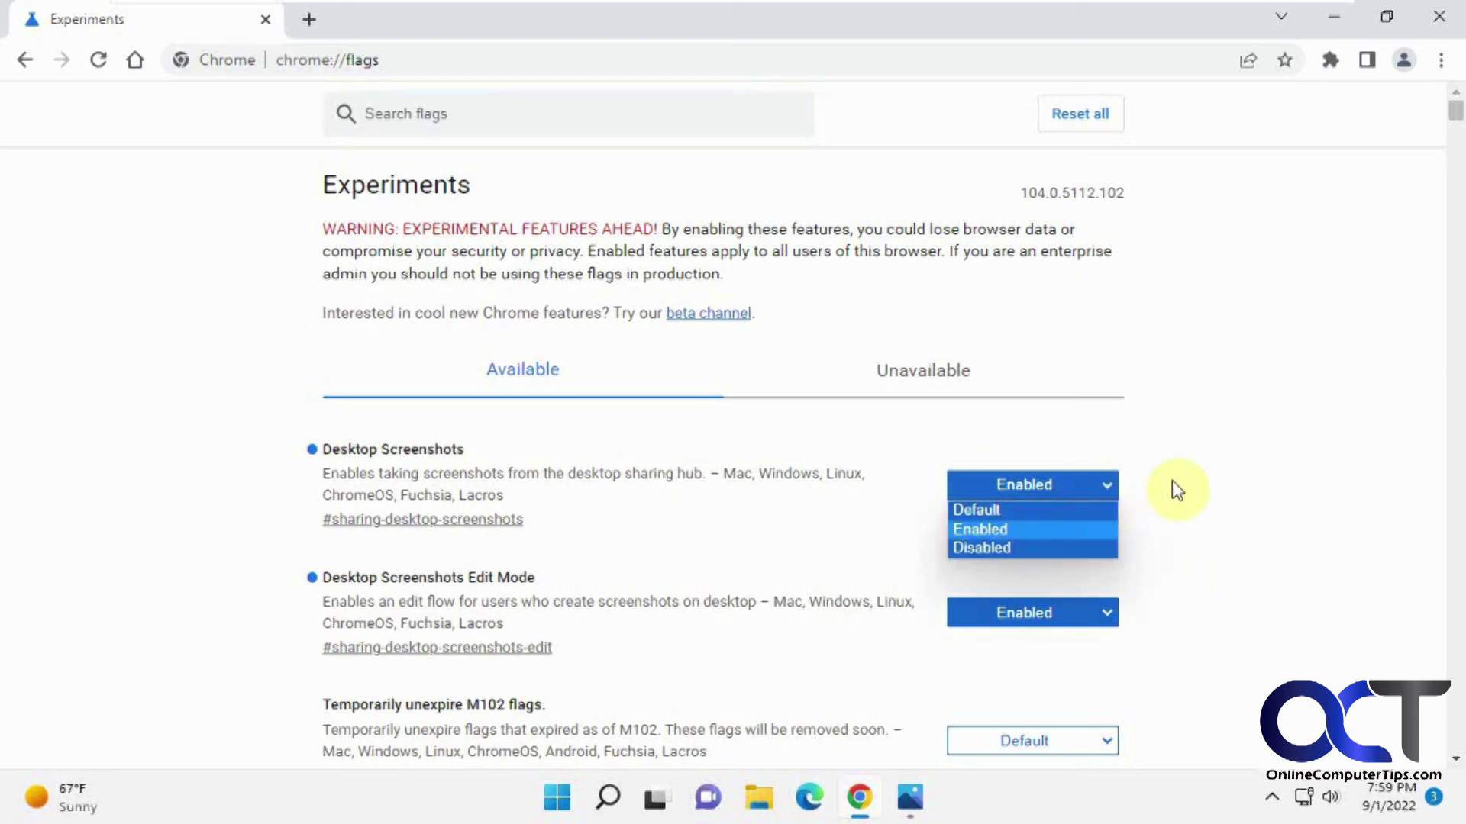
{"action": "left_click", "coordinate": [1193, 462]}
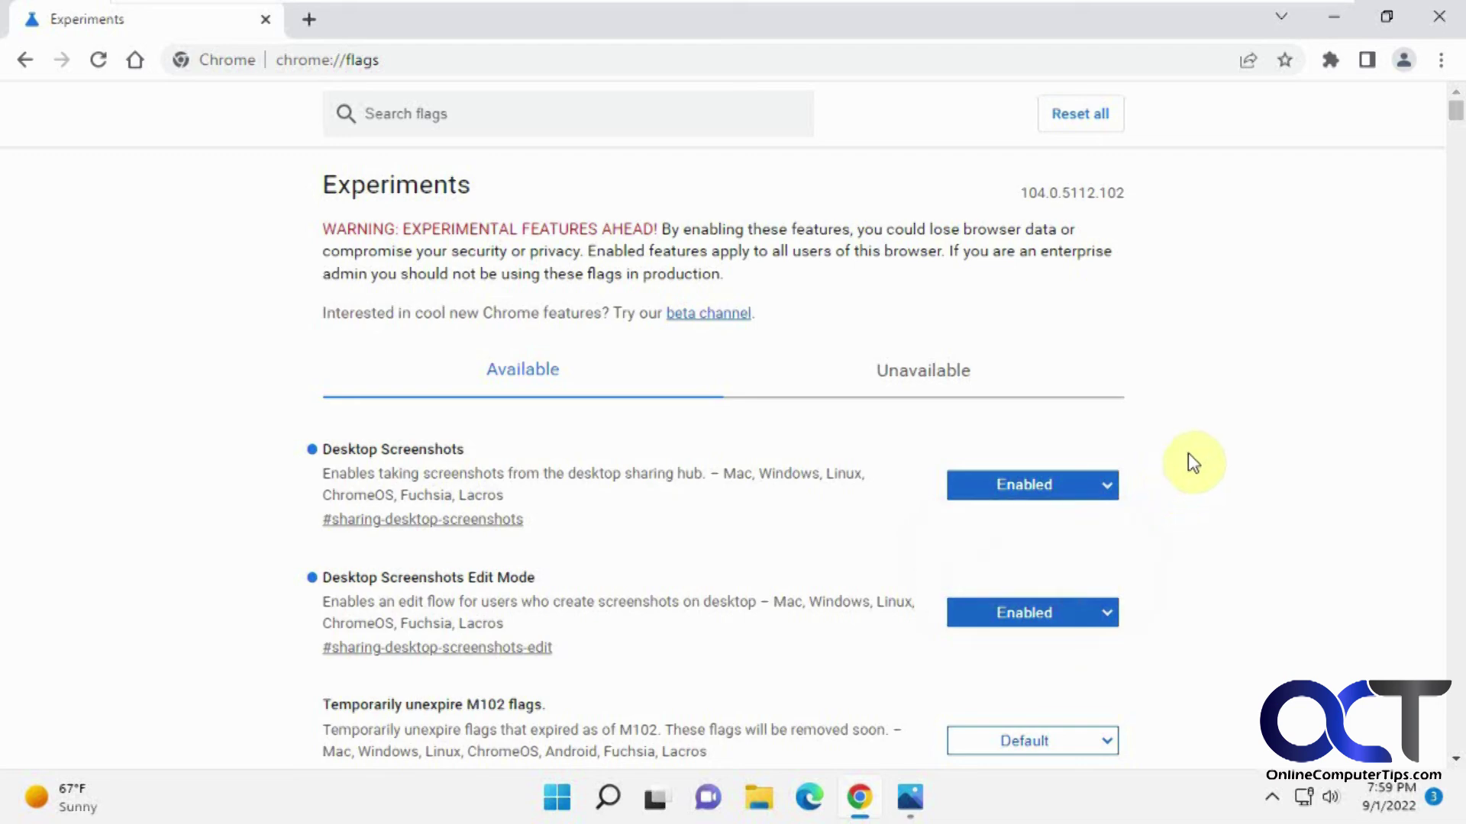